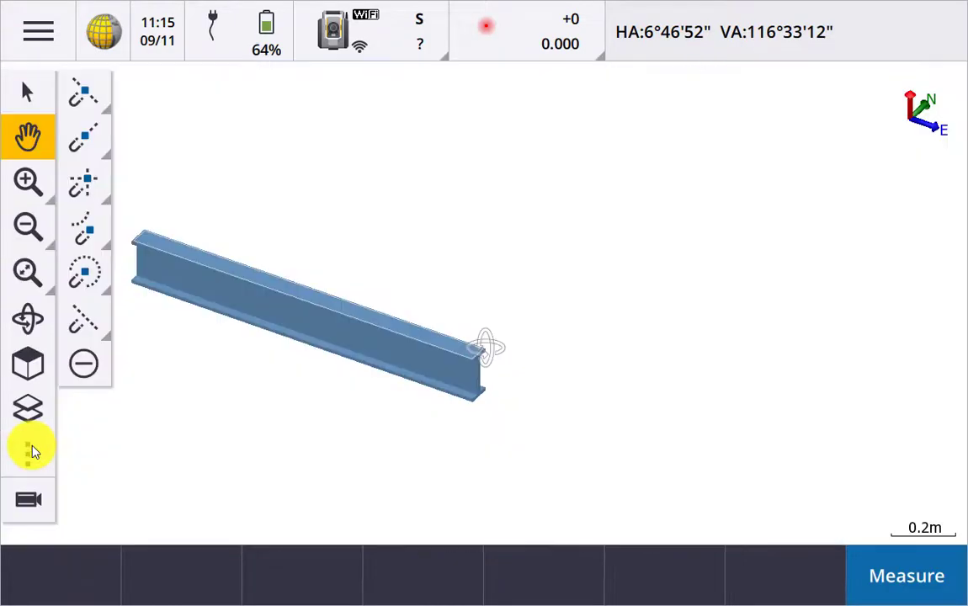
Start an object oriented setup with instrument point name 1, accepting the Known points method
left_click(38, 32)
left_click(105, 349)
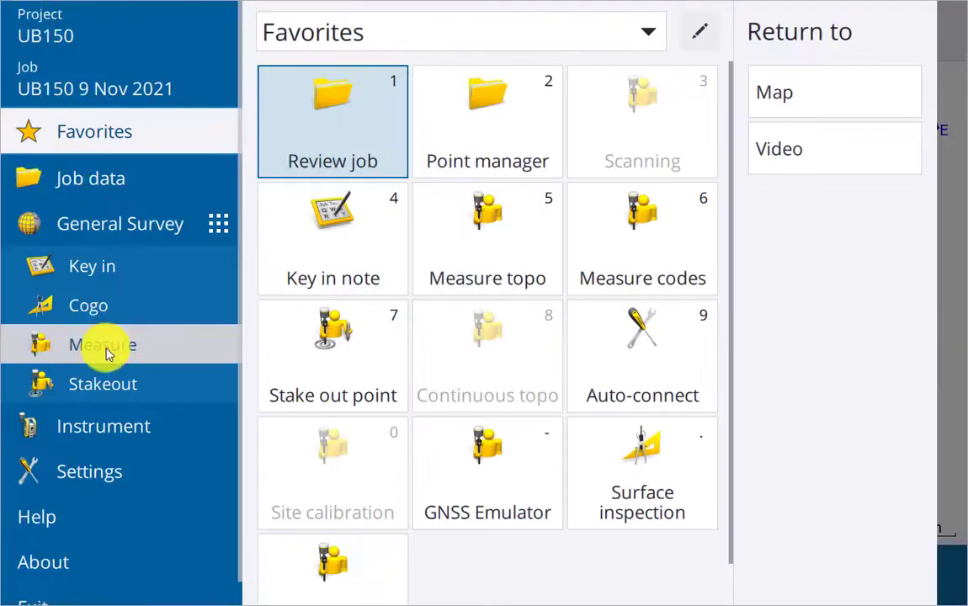
left_click(320, 74)
left_click(584, 244)
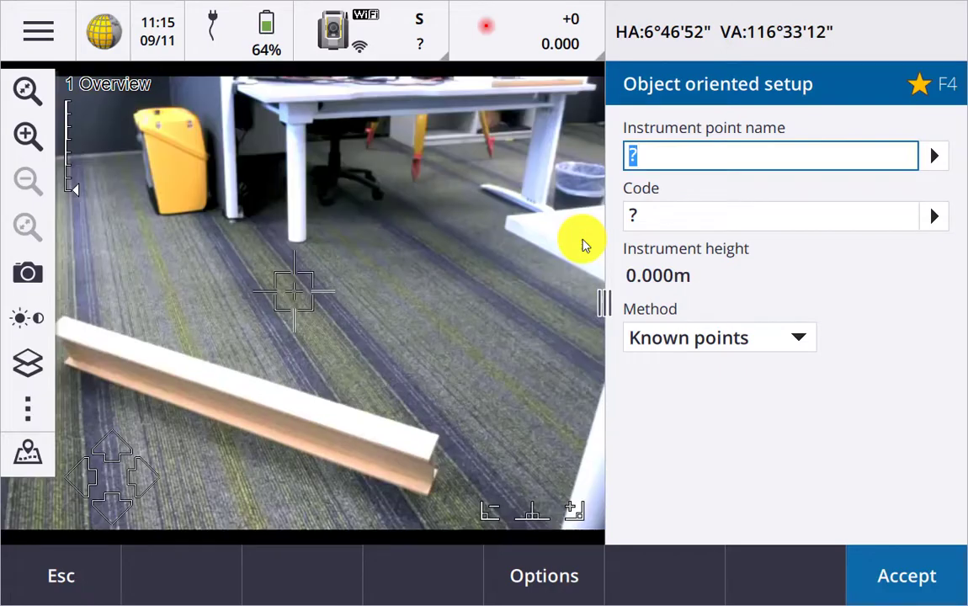
key("Tab")
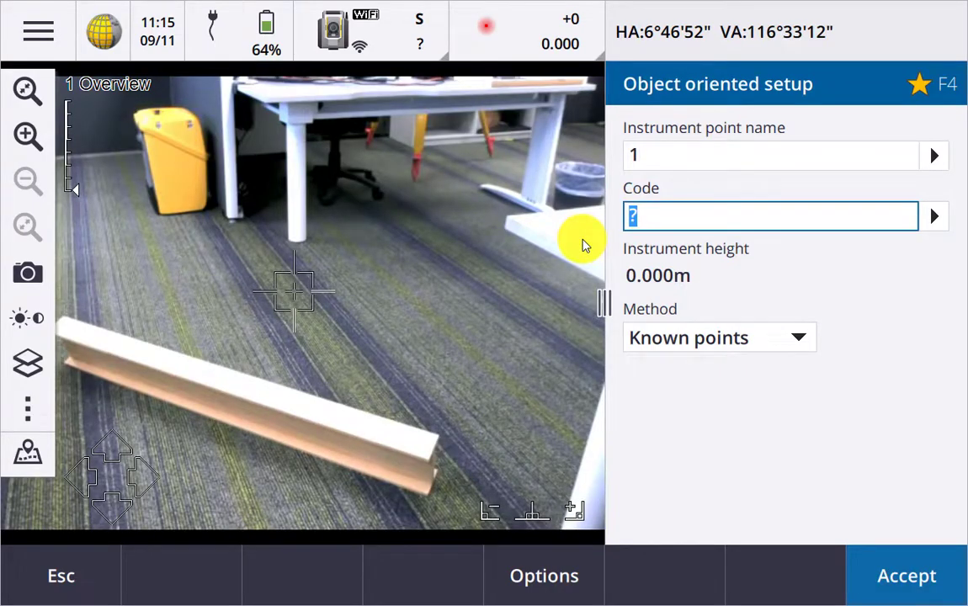
left_click(918, 572)
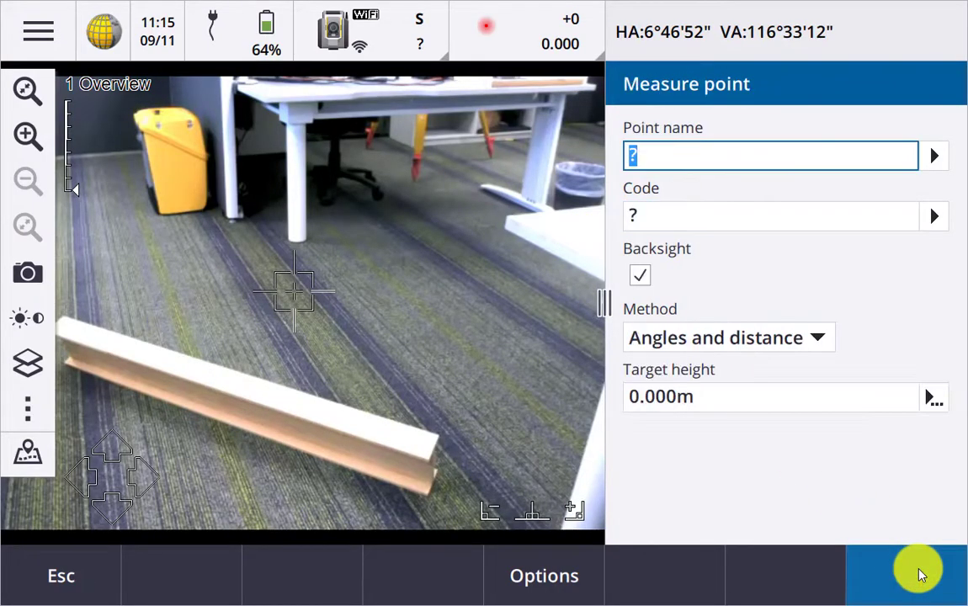
Select the outline on the beam model's top flange and snap to its front corner at the left end as the point to measure
left_click(27, 452)
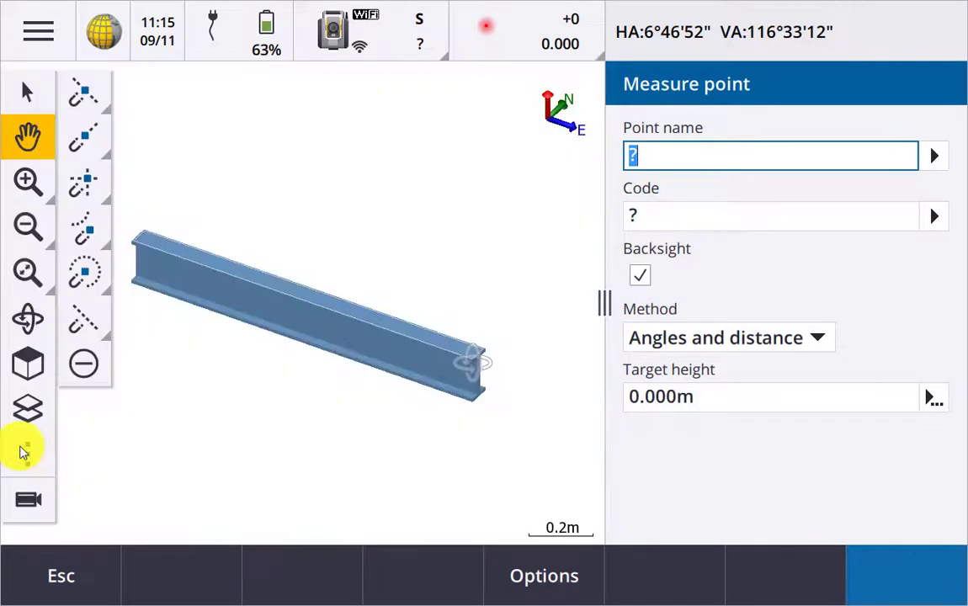
left_click(27, 182)
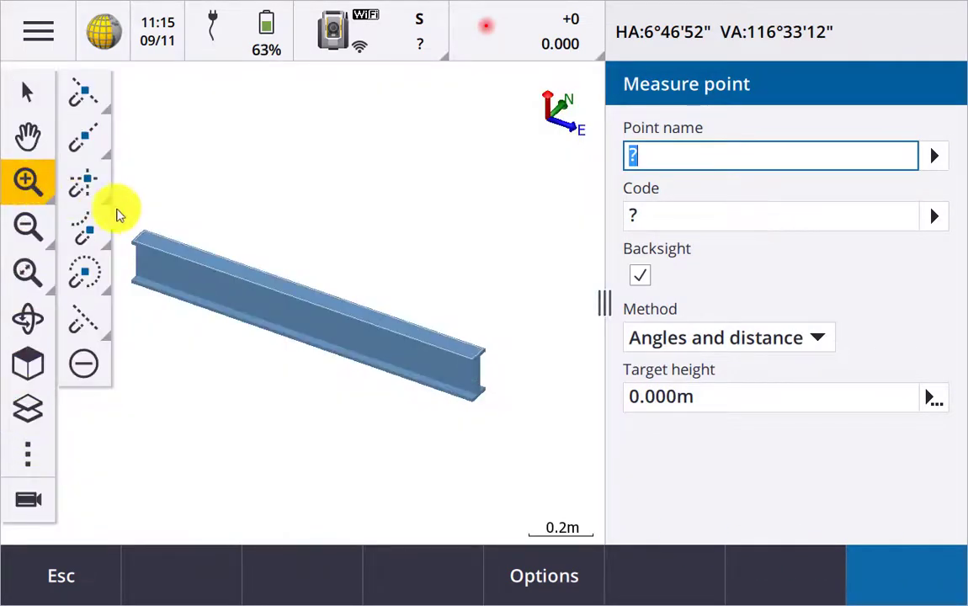
left_click(150, 270)
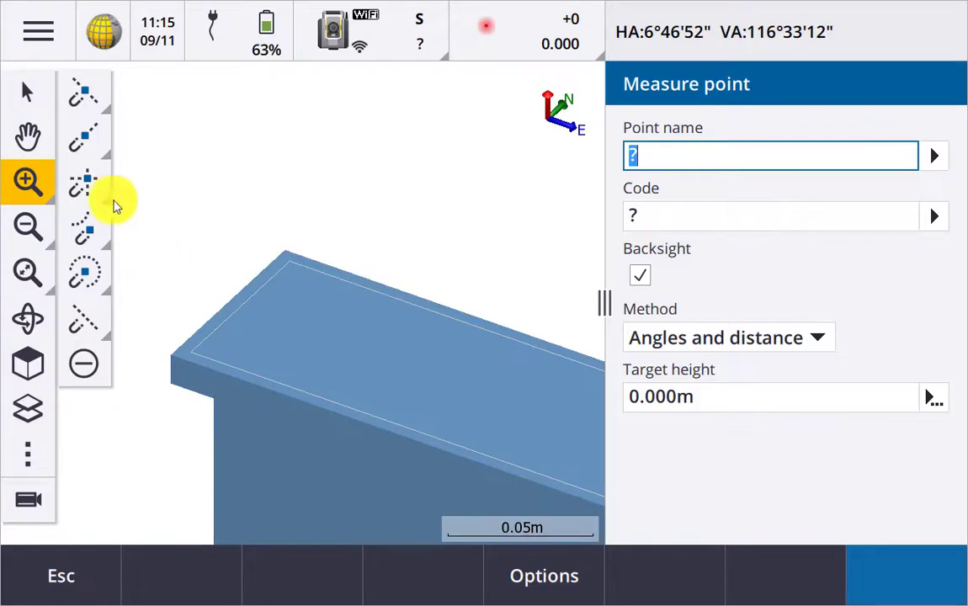
left_click(29, 98)
left_click(195, 351)
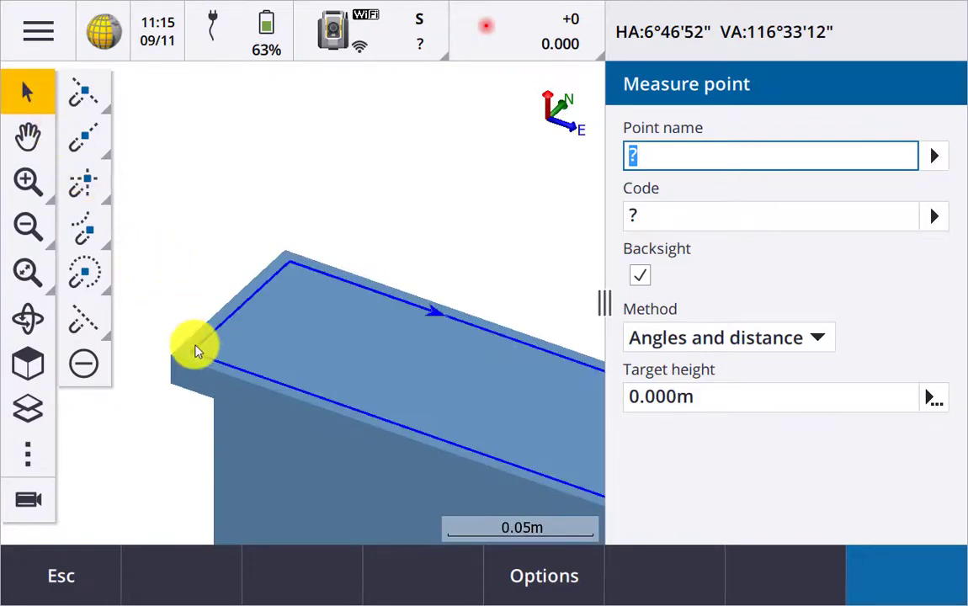
left_click(87, 134)
left_click(202, 360)
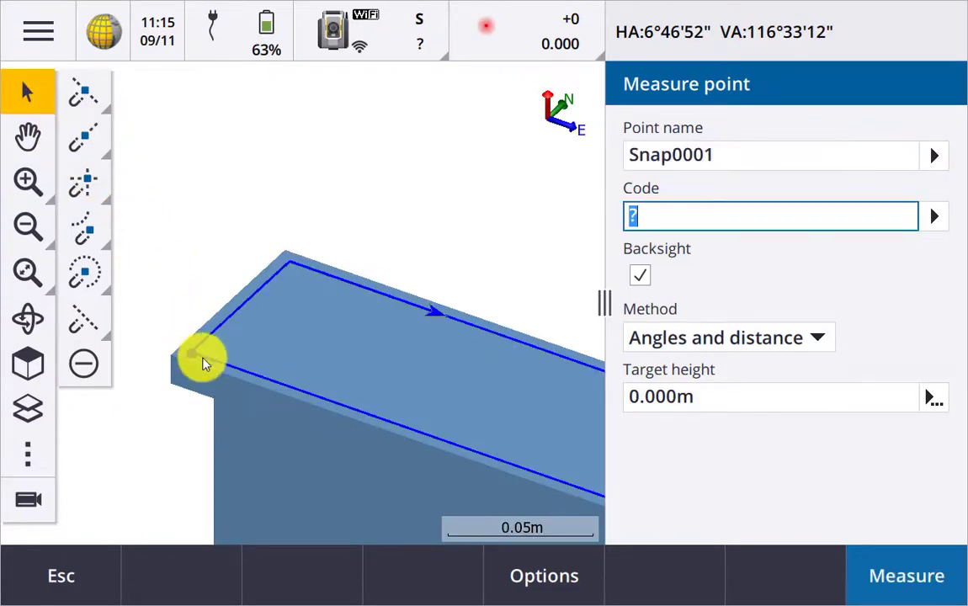
Aim the instrument camera at the matching marked corner on the real beam and measure the point
left_click(28, 501)
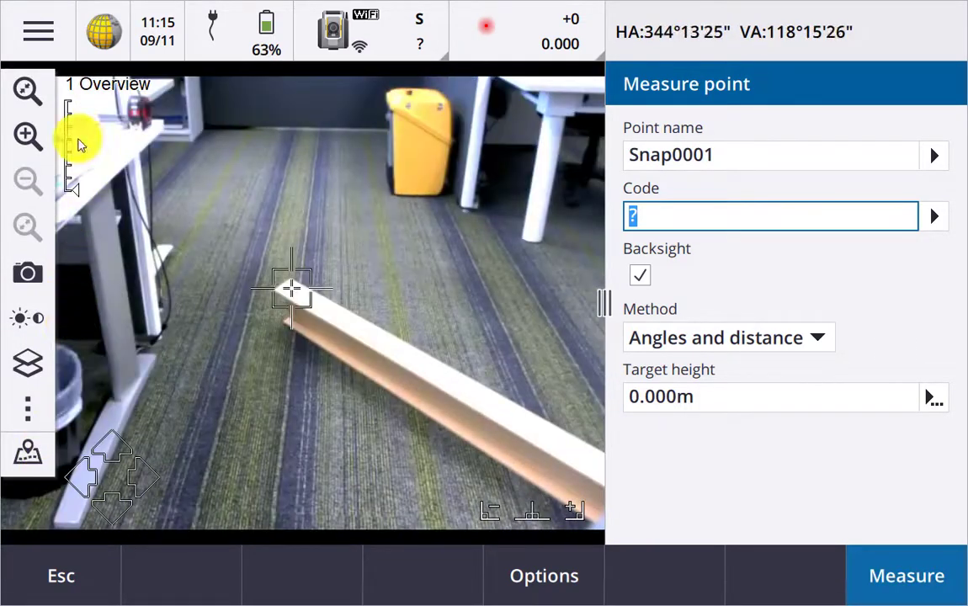
left_click(74, 142)
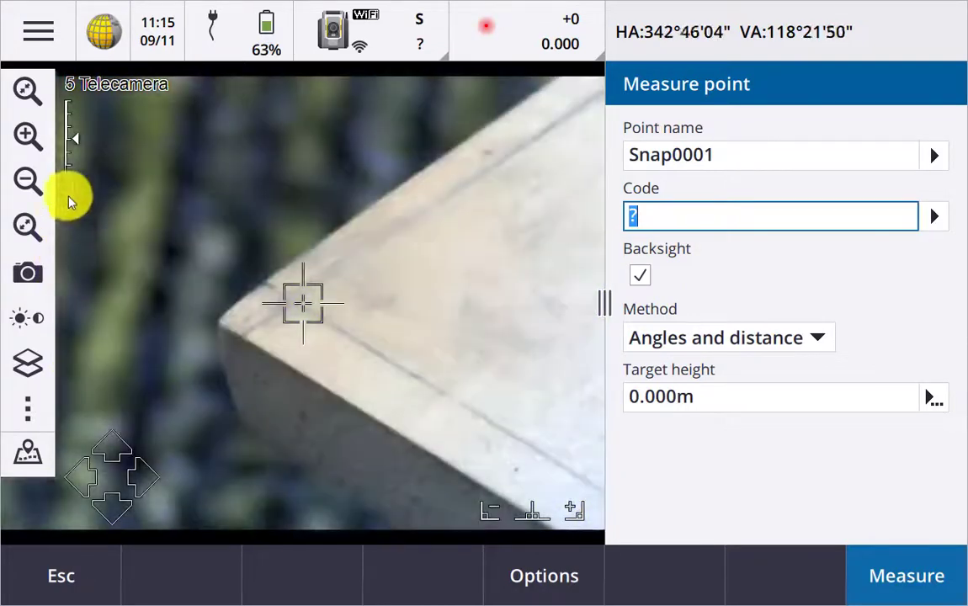
left_click(75, 126)
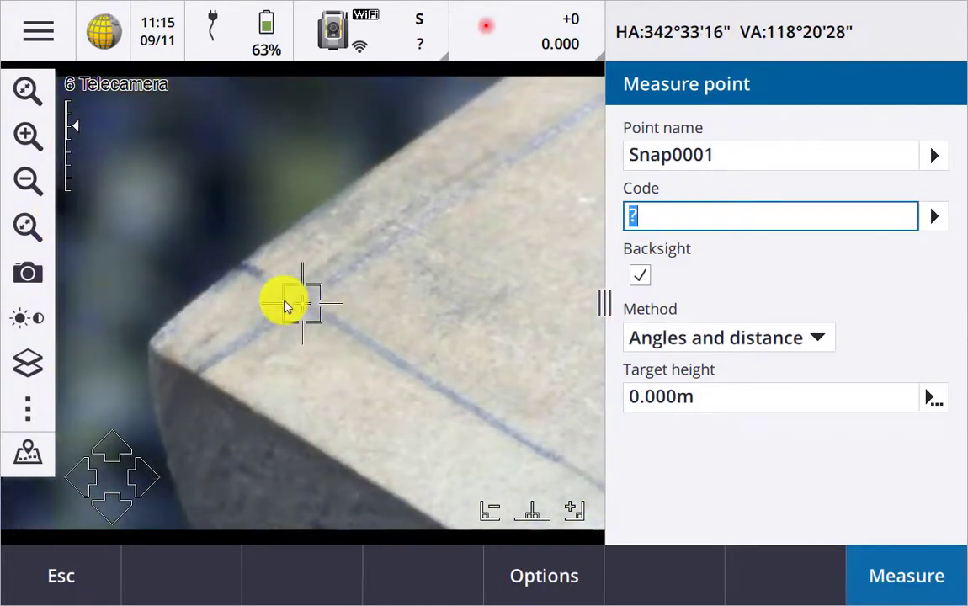
left_click(931, 578)
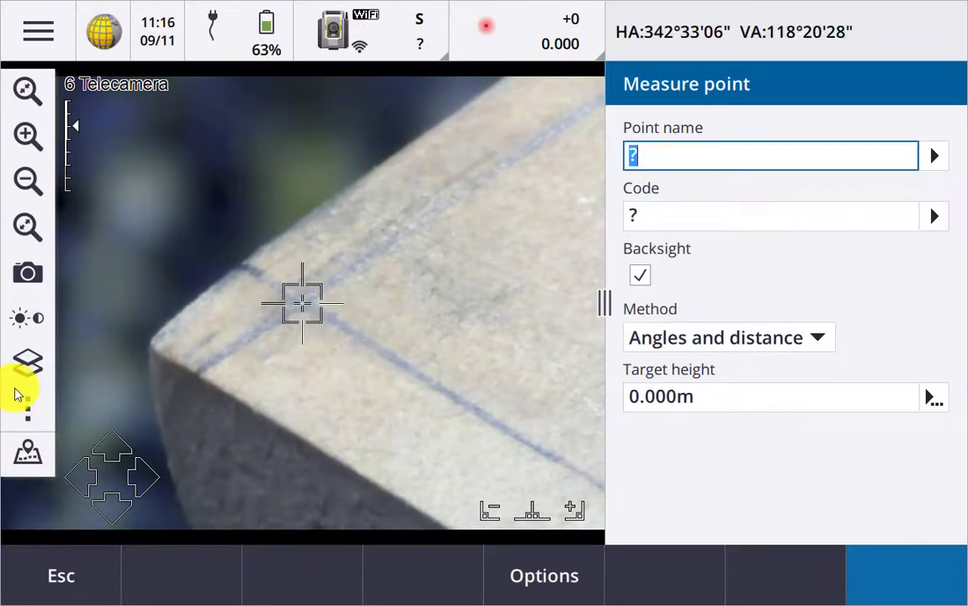
Snap to the outline's rear corner at the model's left end, aim the camera at the matching mark and measure the point
left_click(27, 451)
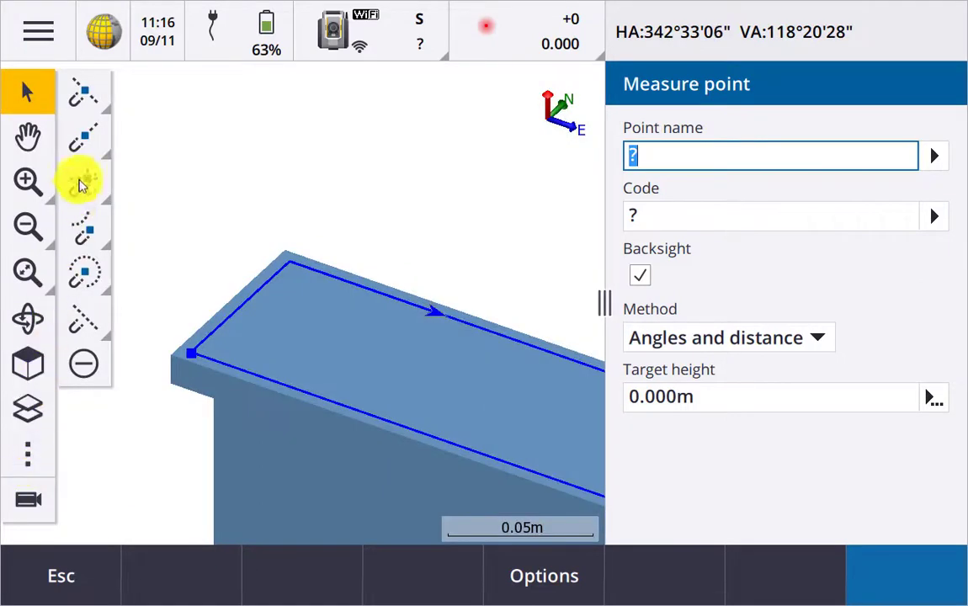
left_click(83, 137)
left_click(284, 267)
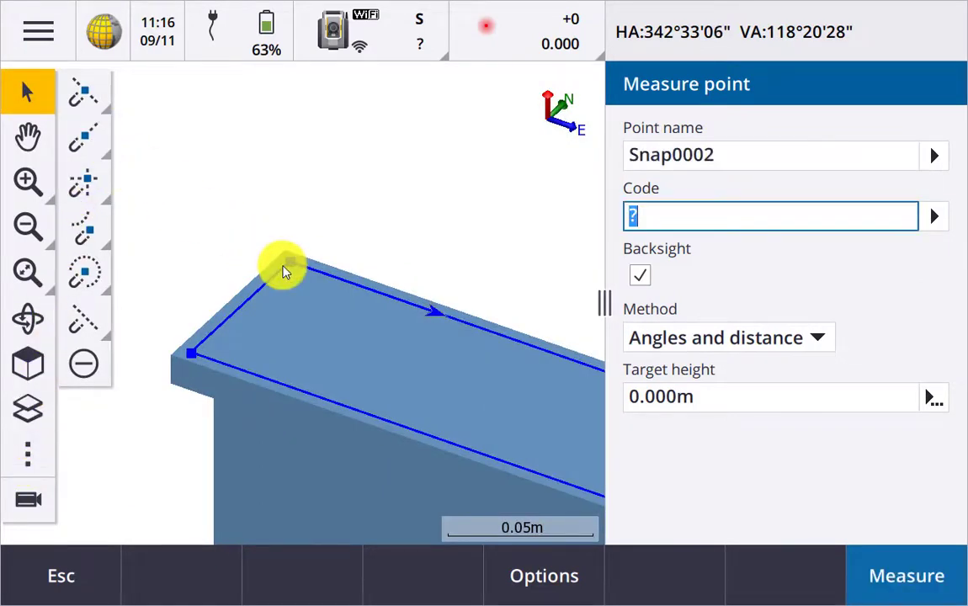
left_click(28, 500)
left_click(71, 176)
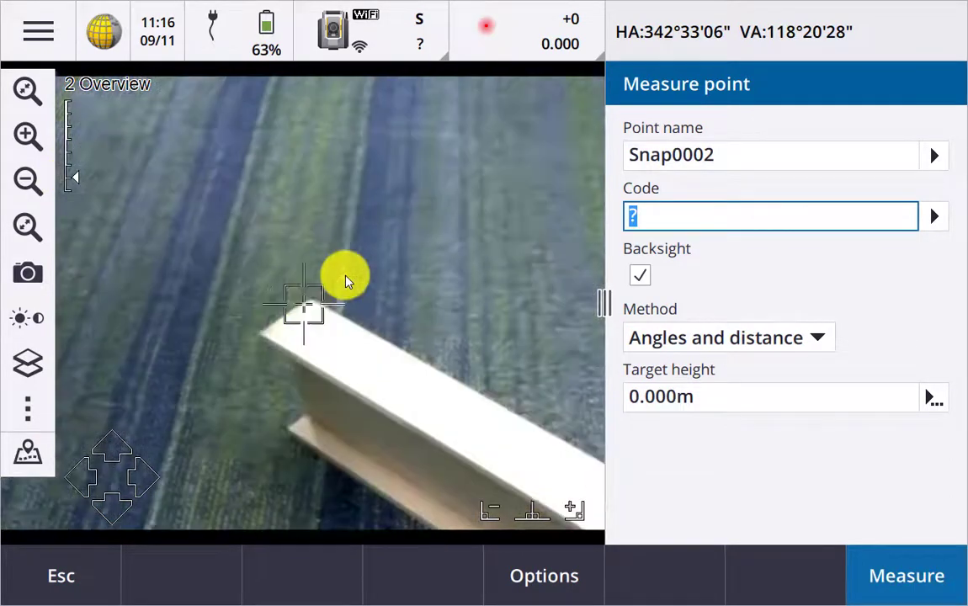
left_click(72, 128)
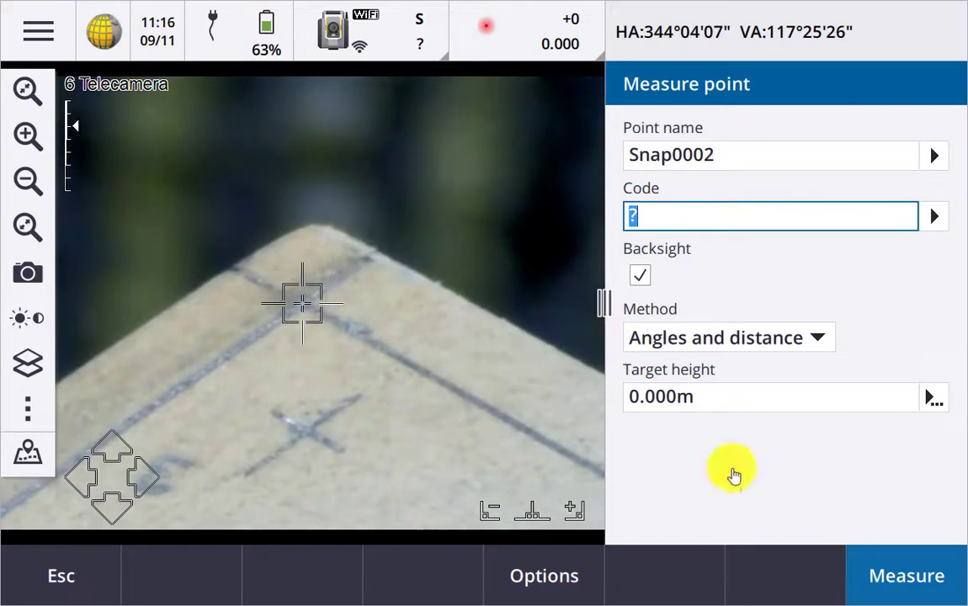
left_click(928, 579)
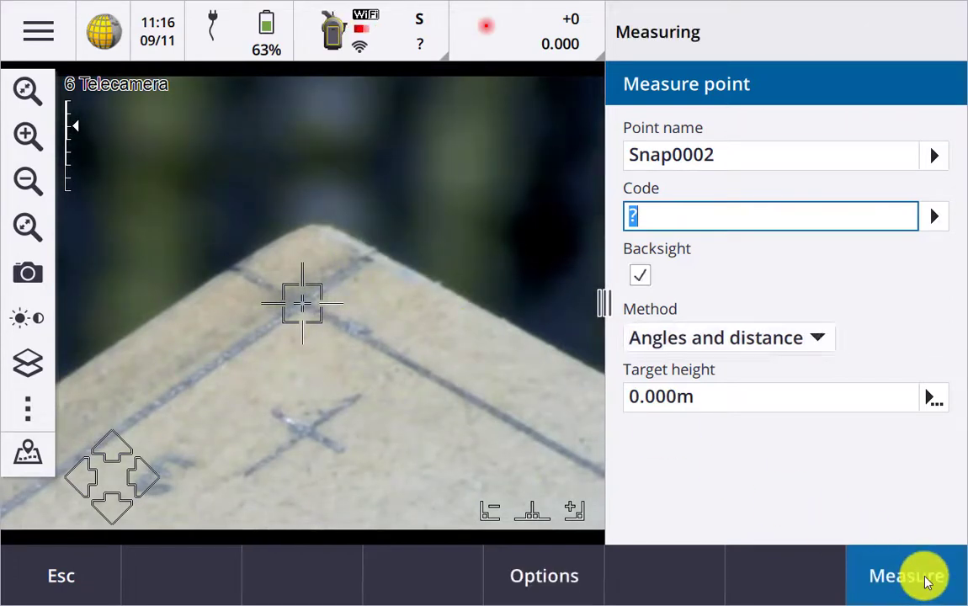
Snap to the top flange outline's rear corner at the model's right end as the third point to measure
left_click(27, 452)
left_click(28, 228)
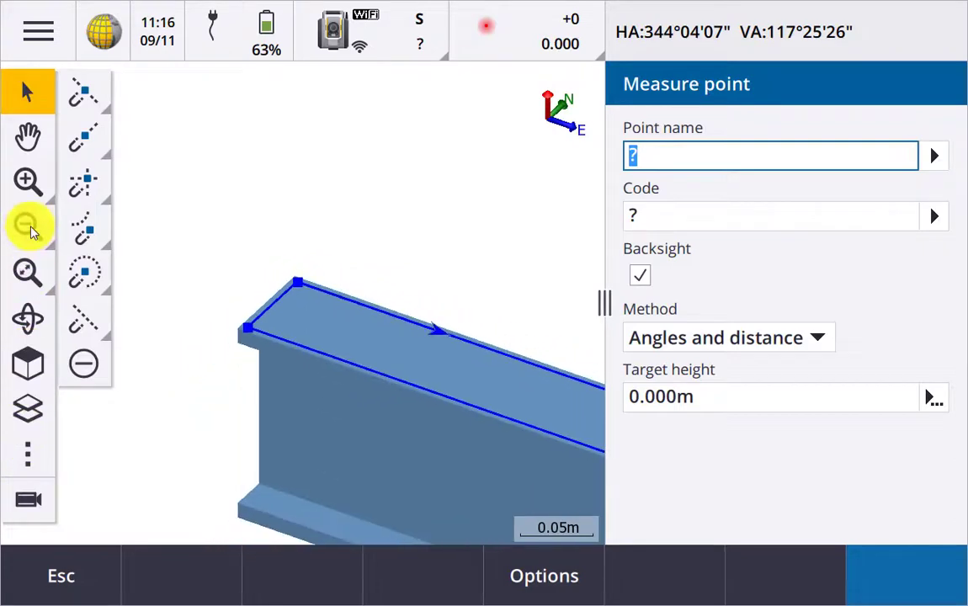
left_click(28, 270)
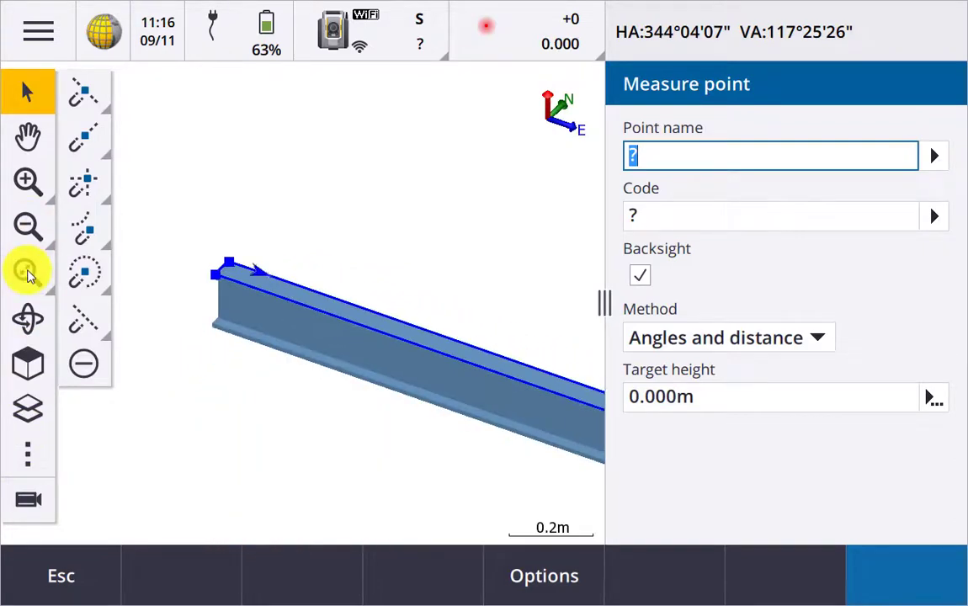
left_click(28, 180)
left_click_drag(504, 329, 541, 380)
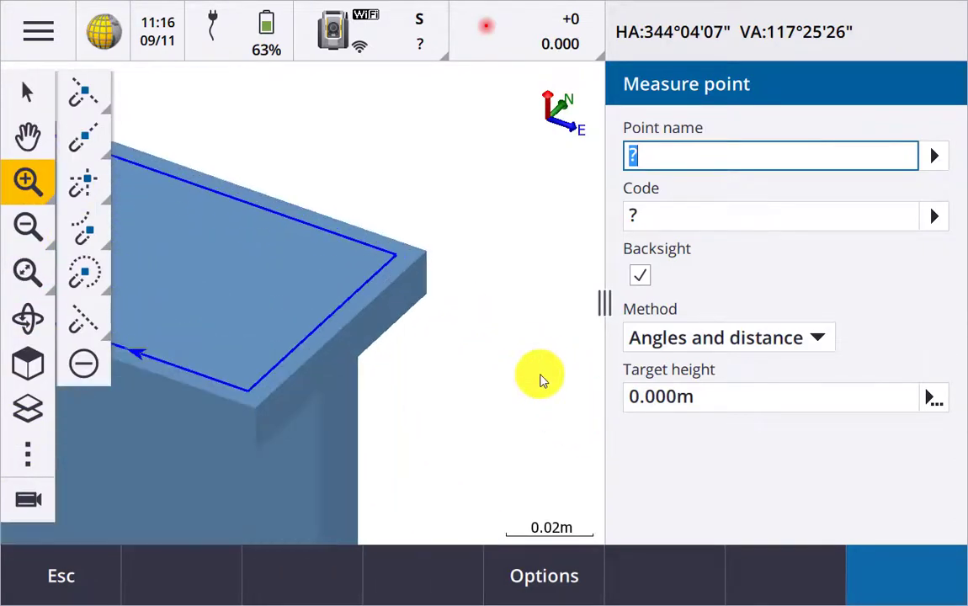
left_click(27, 91)
left_click(85, 137)
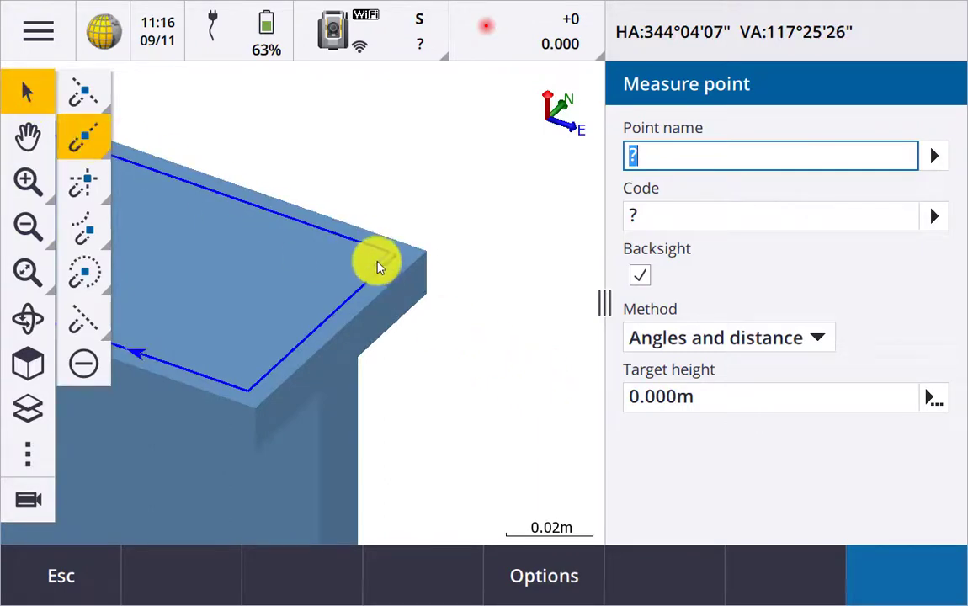
left_click(385, 268)
Turn the instrument to the real beam's opposite end, aim precisely at the rear corner mark and measure the third point
left_click(26, 500)
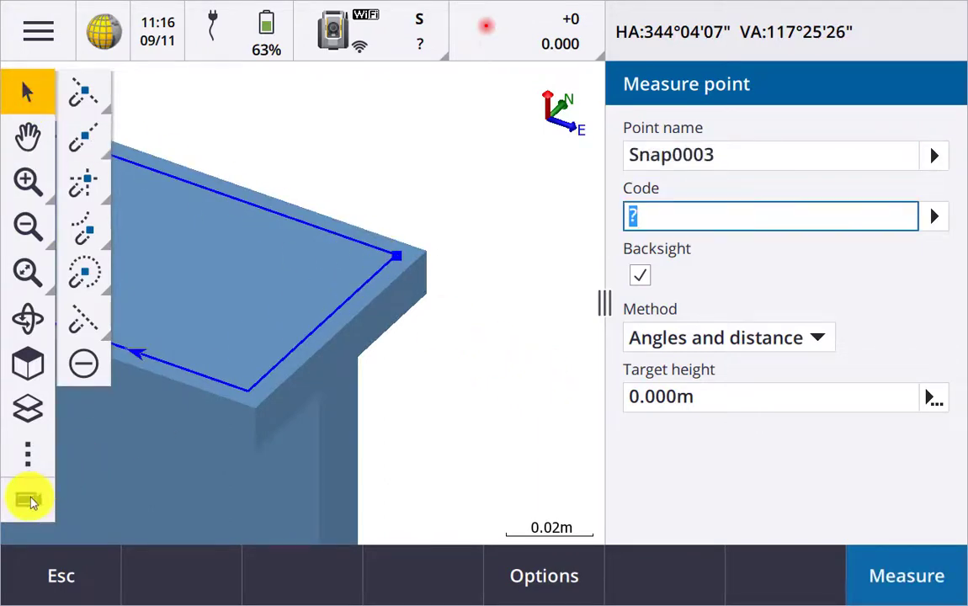
left_click(71, 193)
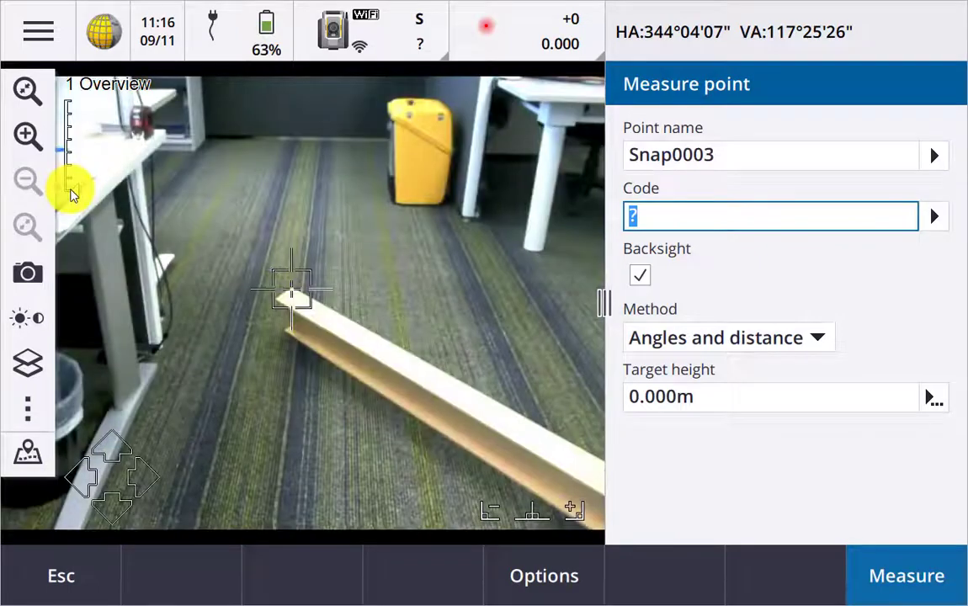
left_click(572, 446)
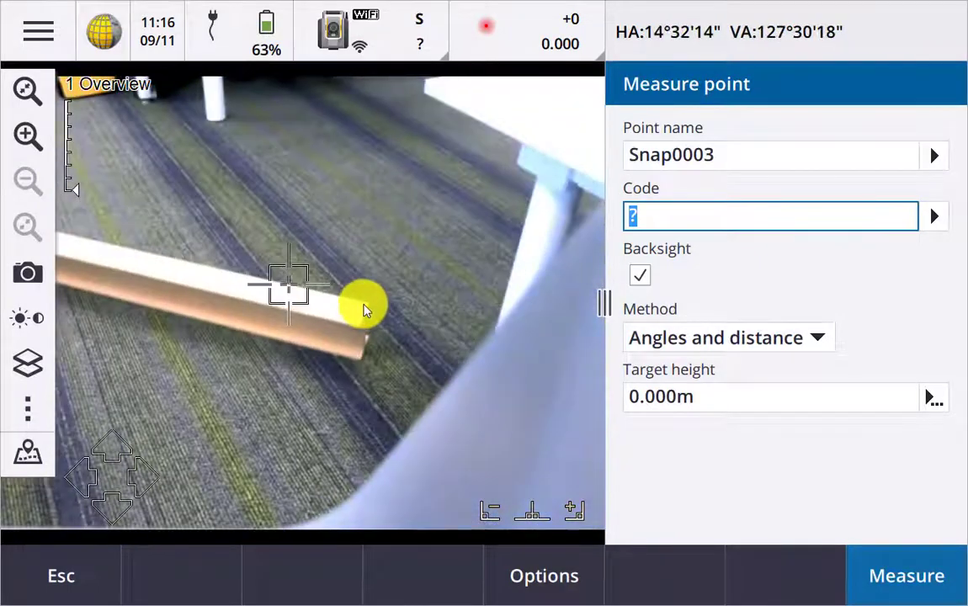
left_click(364, 310)
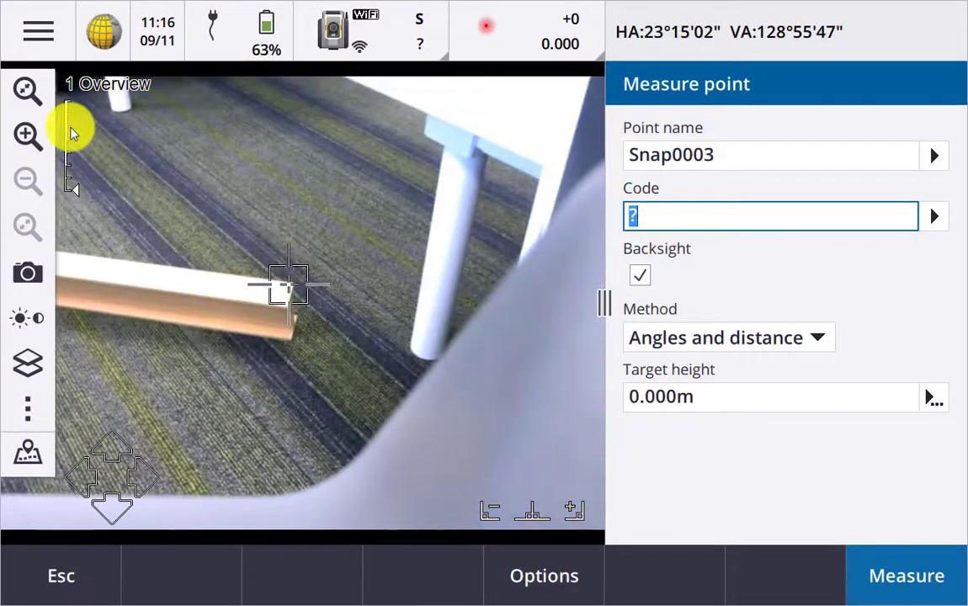
left_click(70, 133)
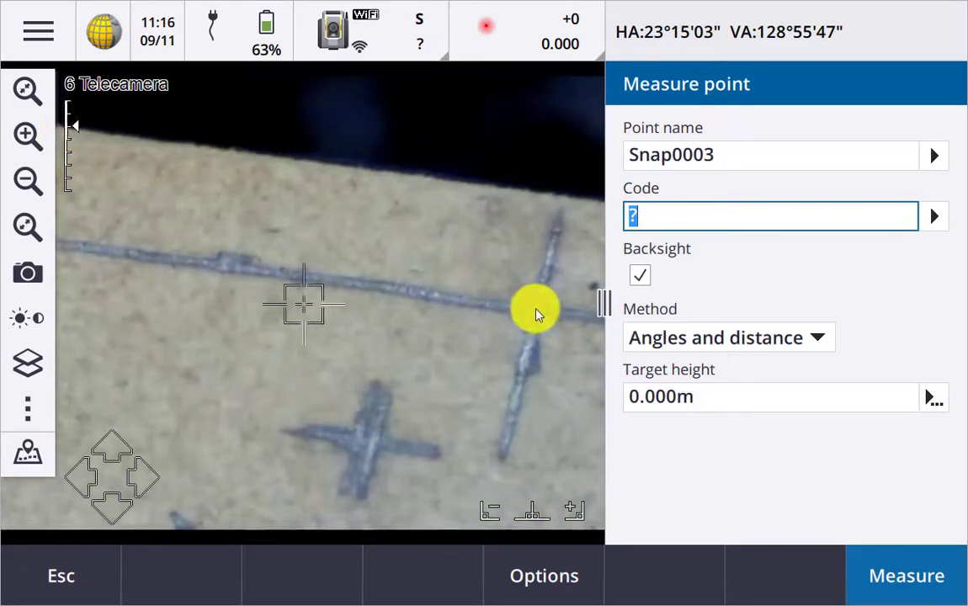
left_click(539, 315)
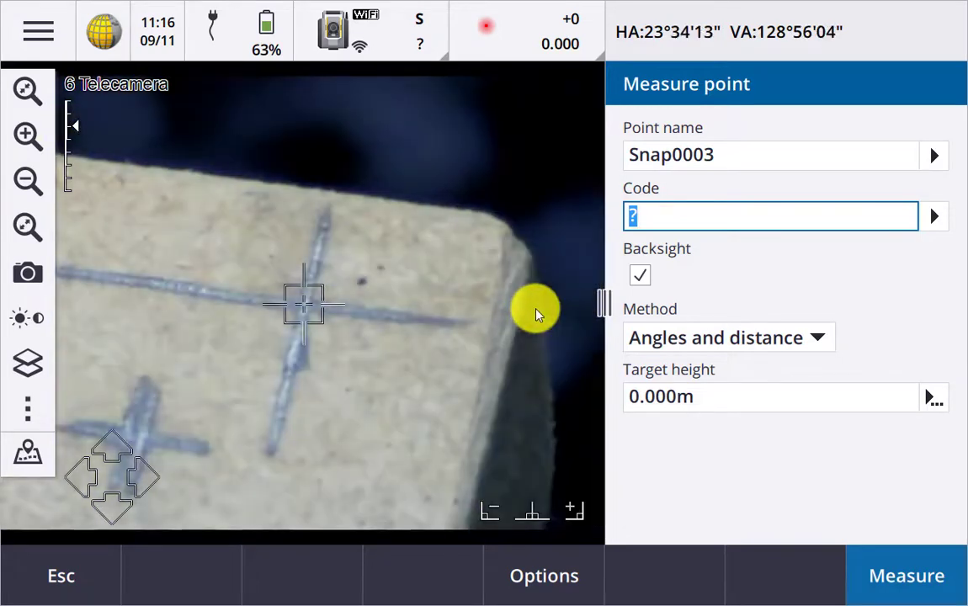
left_click(925, 572)
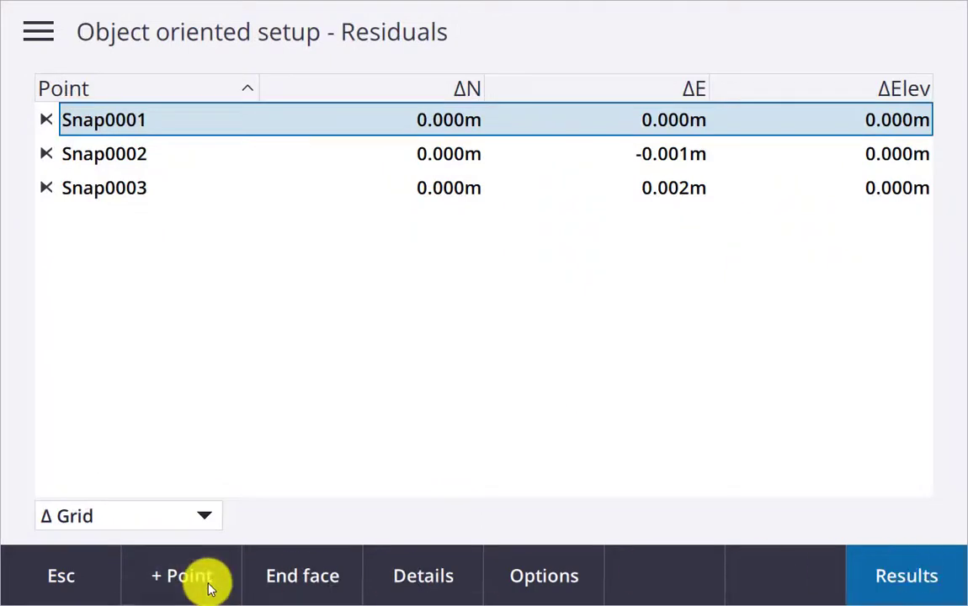
Add another setup point by snapping to the outline's front corner at the model's right end
left_click(210, 590)
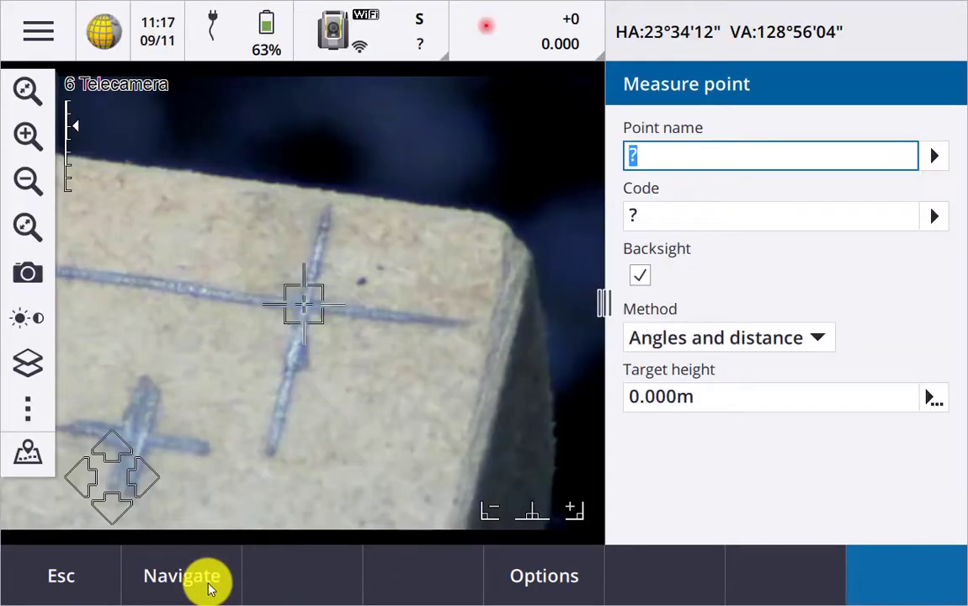
left_click(26, 458)
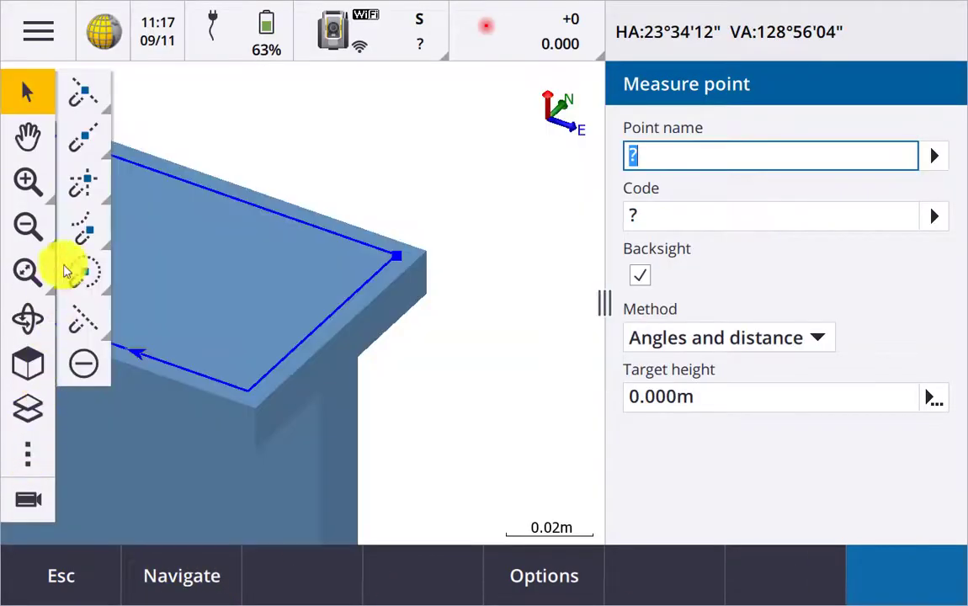
left_click(82, 136)
left_click(257, 389)
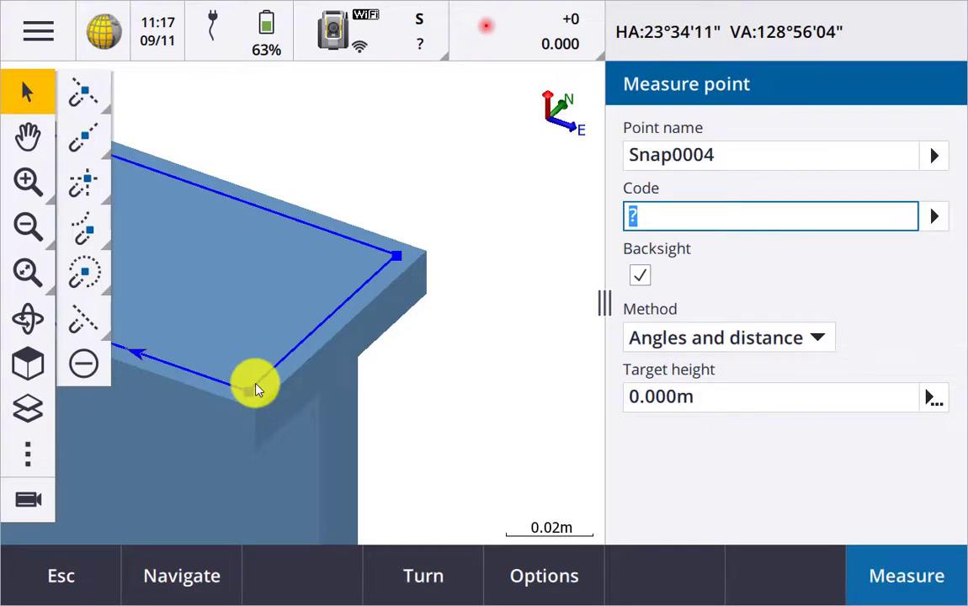
Aim the camera precisely at the front corner mark on the real beam's end and measure the fourth setup point
left_click(27, 500)
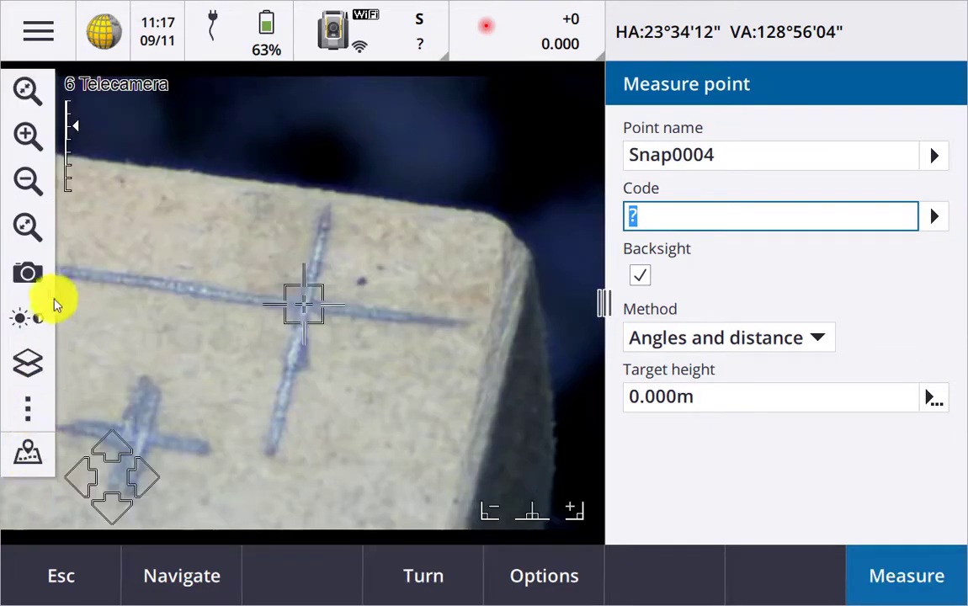
left_click(73, 171)
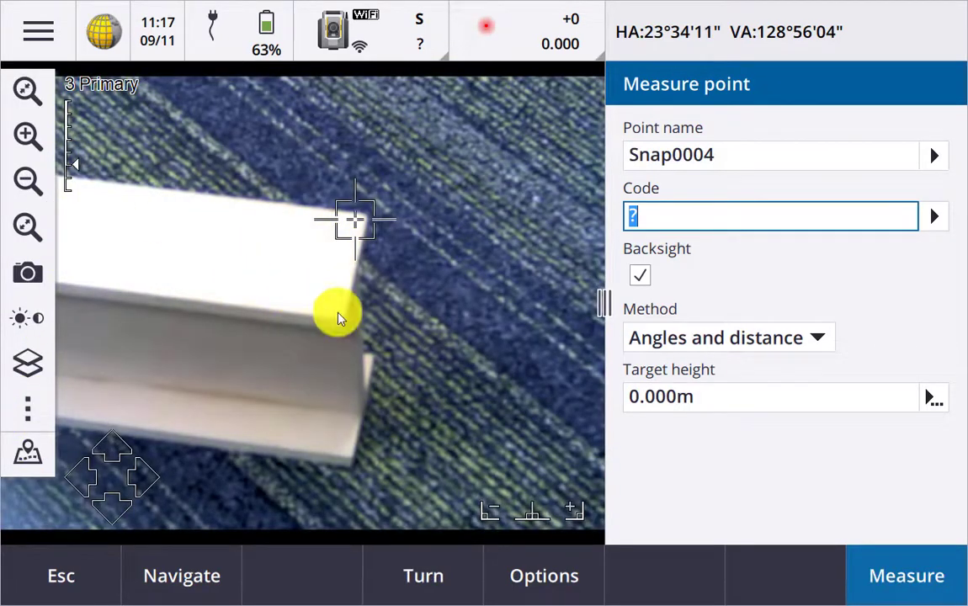
left_click(335, 315)
left_click(72, 129)
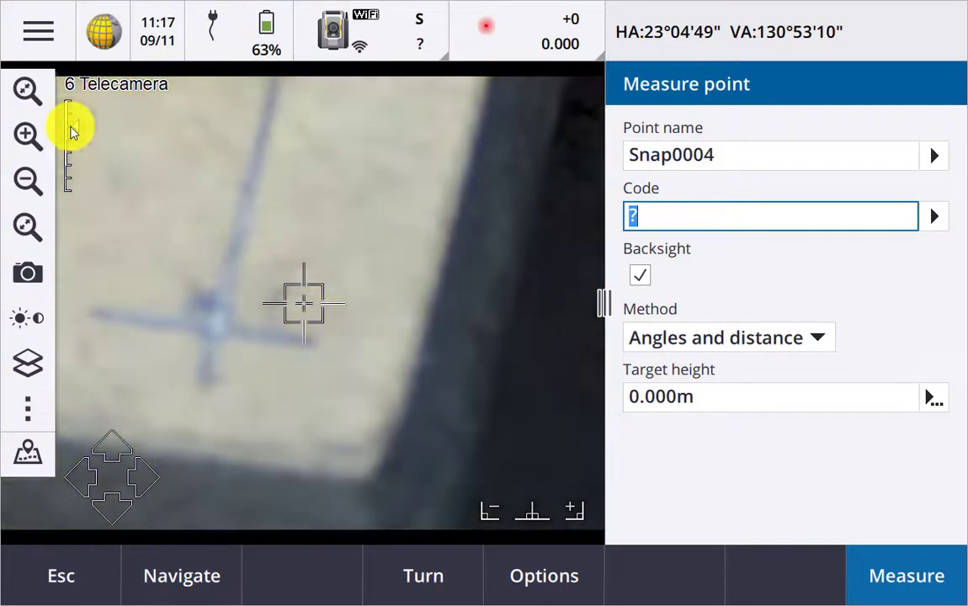
left_click(215, 334)
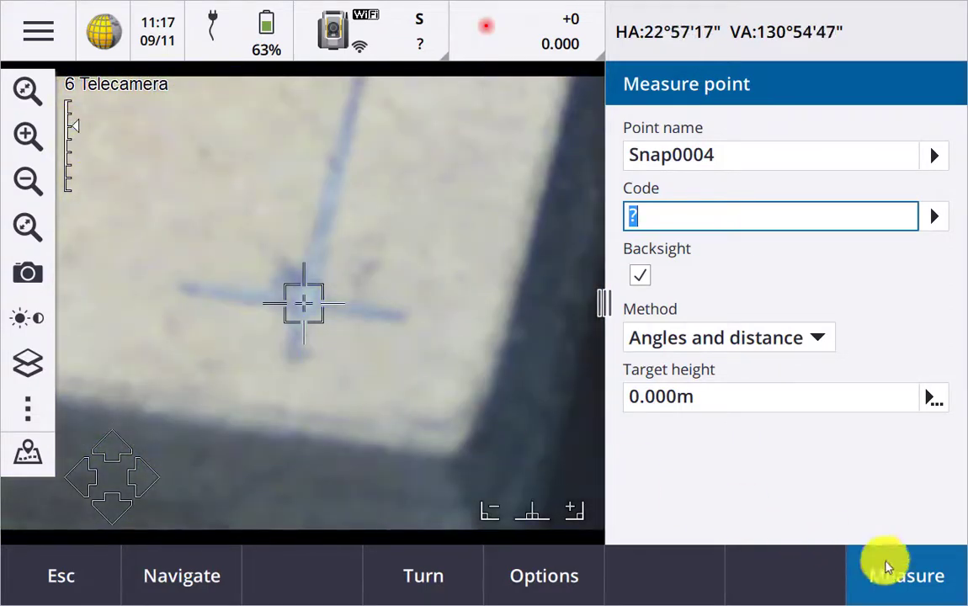
left_click(917, 576)
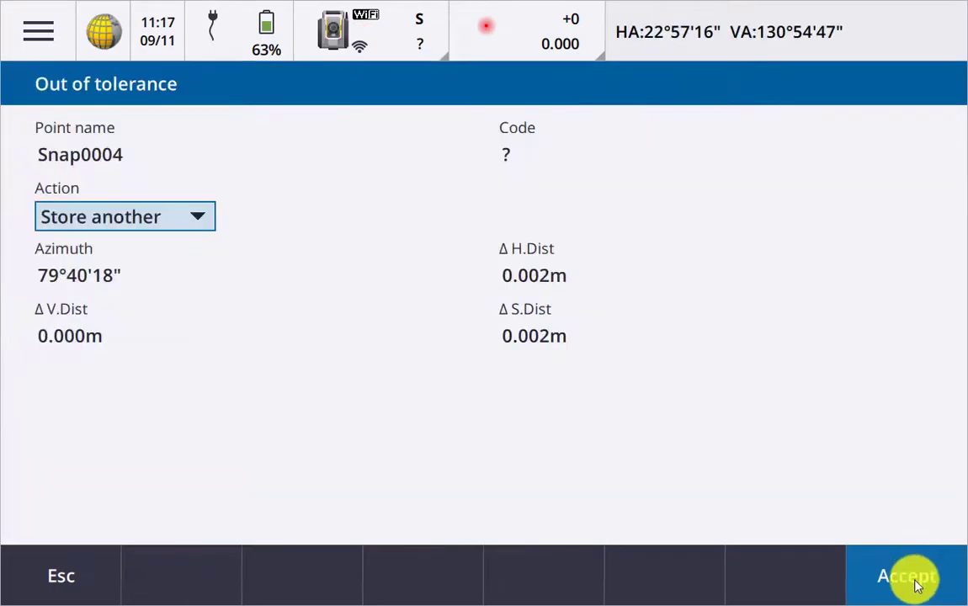
Accept the fourth observation with the Store another action and store the object oriented setup results
left_click(916, 581)
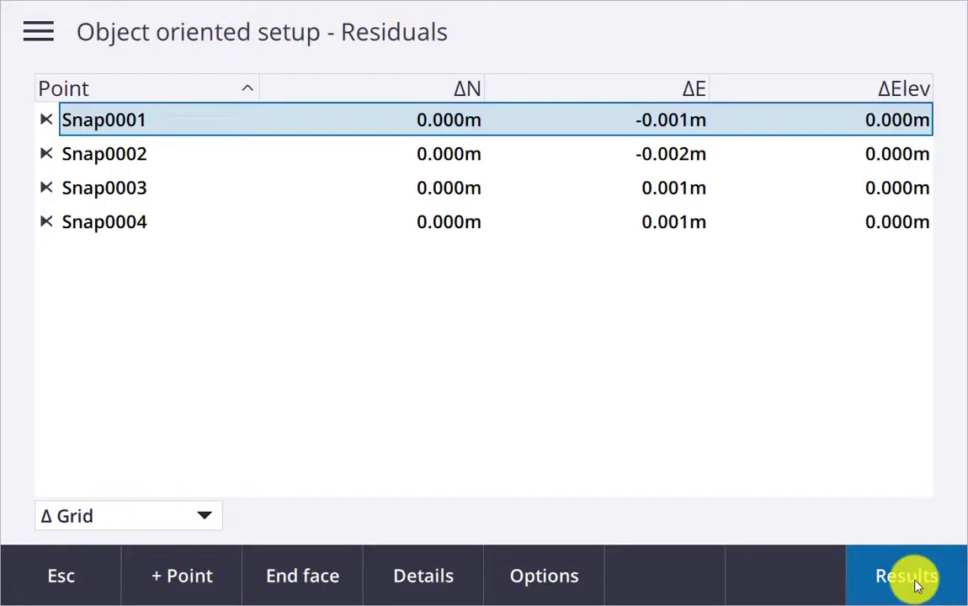
left_click(908, 580)
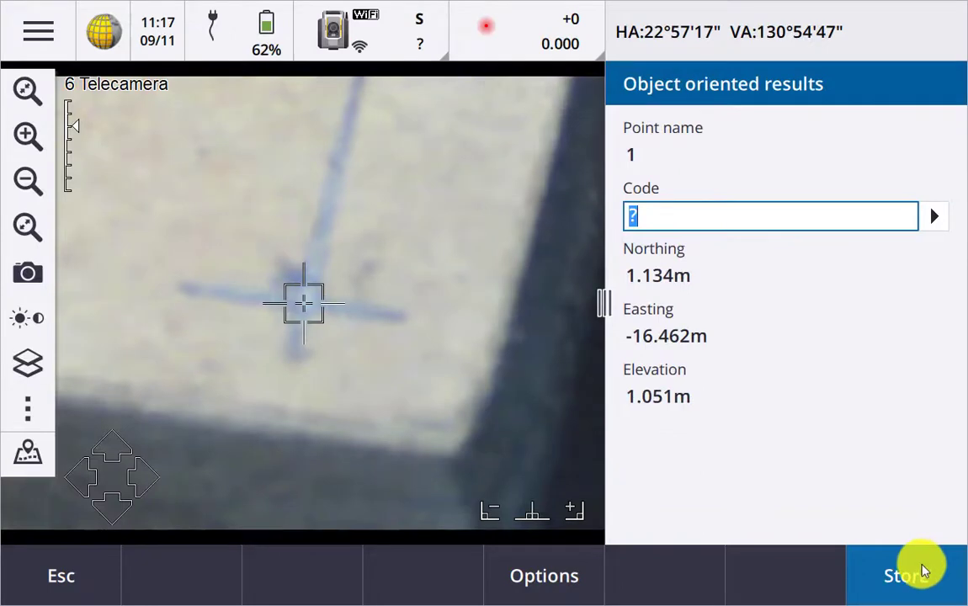
left_click(921, 577)
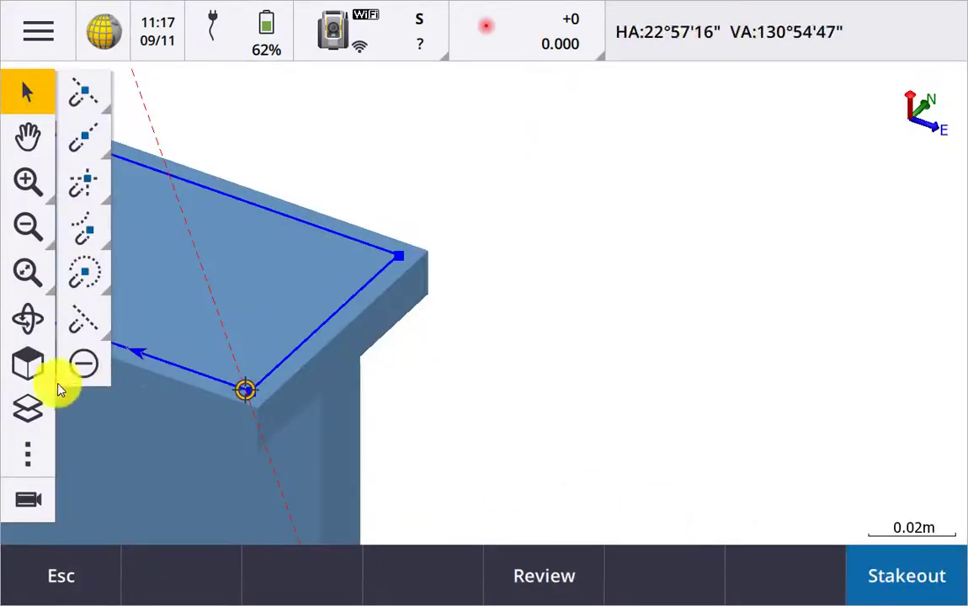
Check the beam model's fit over the real beam in the camera view by varying the overlay's transparency
left_click(28, 271)
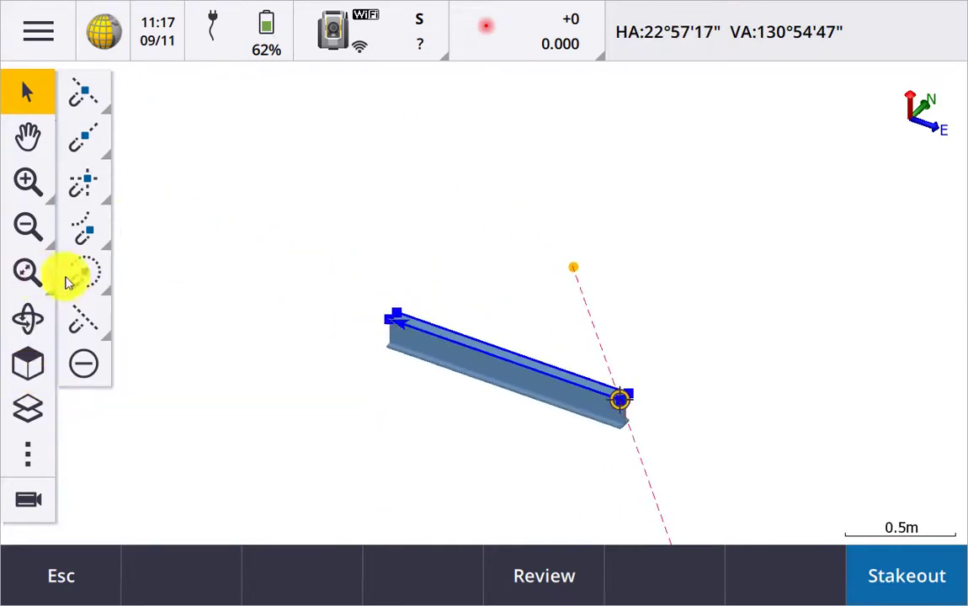
left_click(444, 303)
left_click(34, 495)
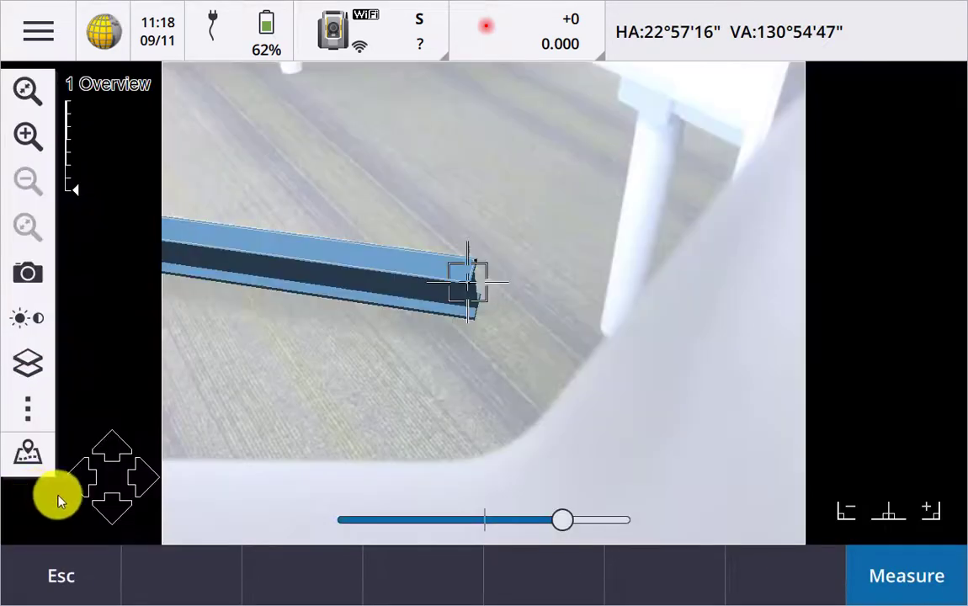
left_click_drag(555, 519, 342, 517)
left_click_drag(485, 521, 448, 528)
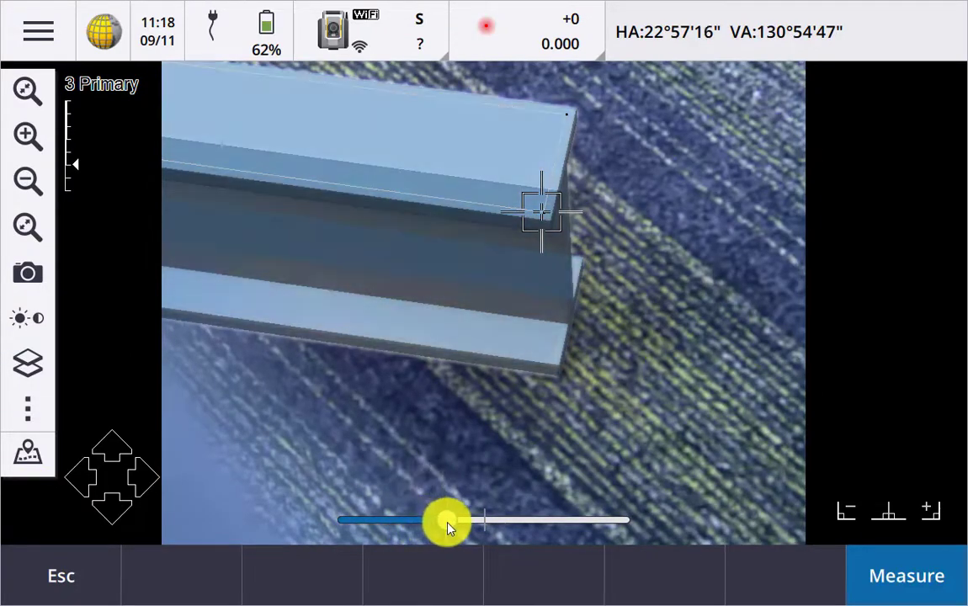
left_click(61, 578)
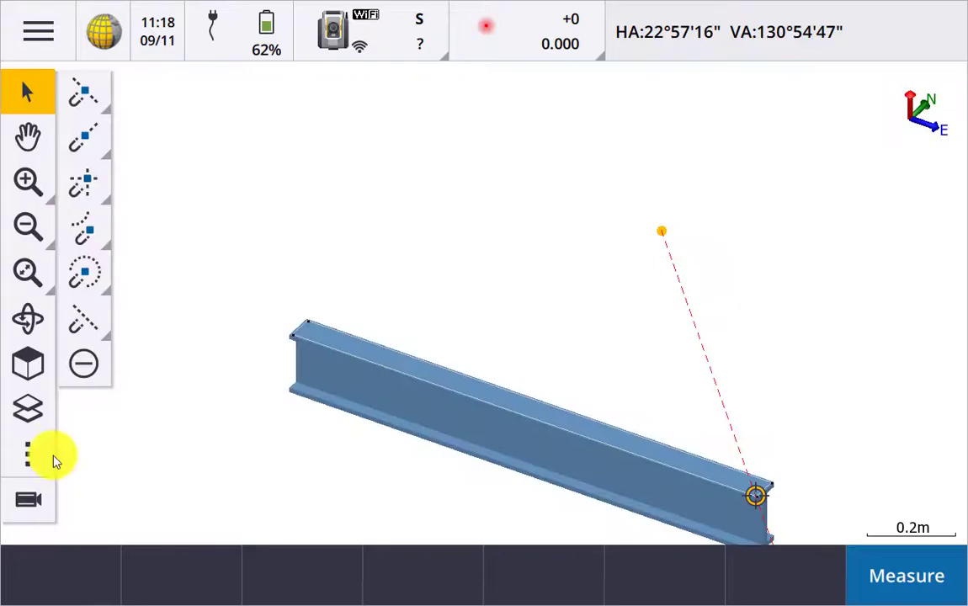
Frame the whole beam with a two-corner rectangle in the camera view and scan it at coarse density
left_click(35, 25)
left_click(96, 343)
left_click(342, 348)
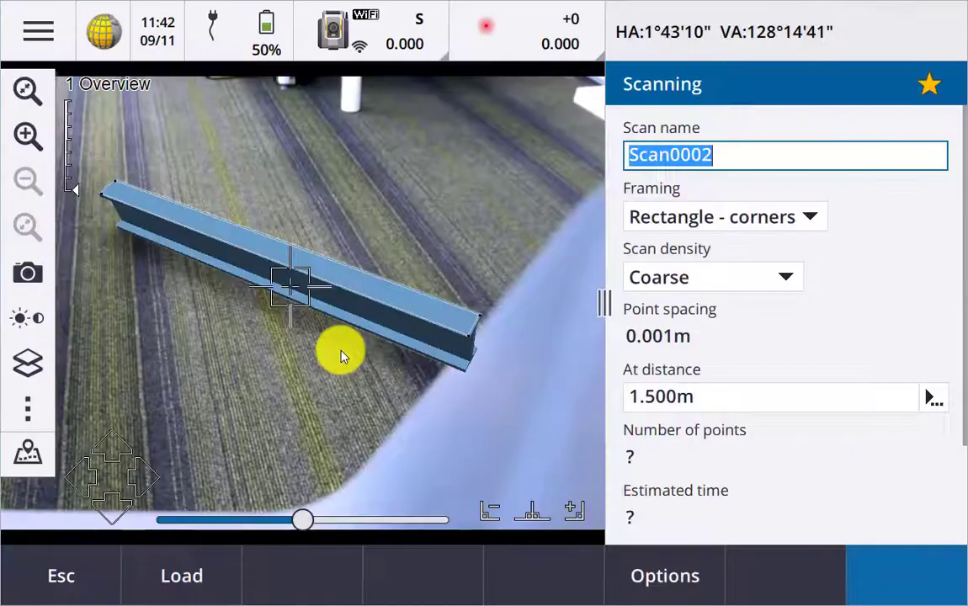
left_click(86, 156)
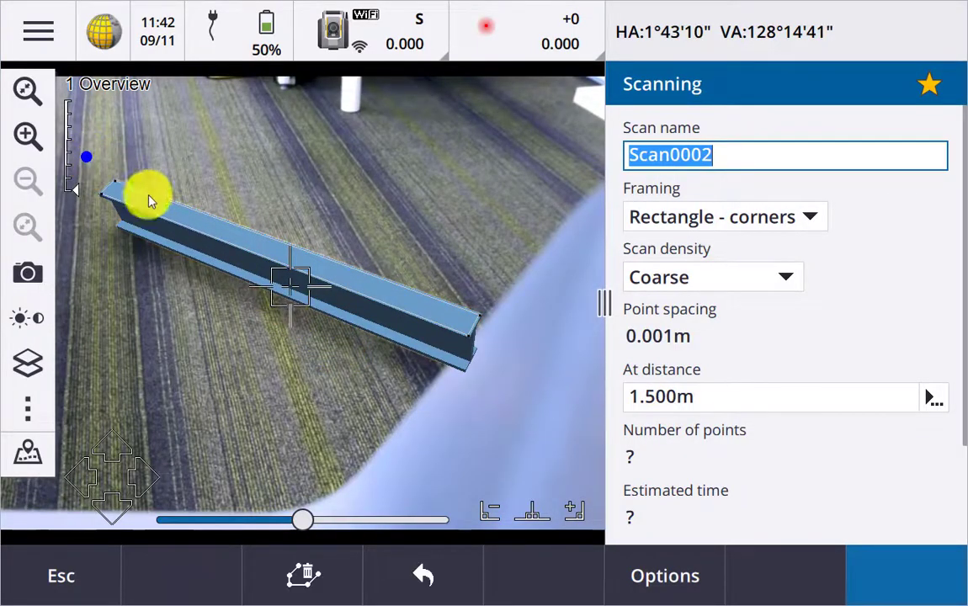
left_click(500, 417)
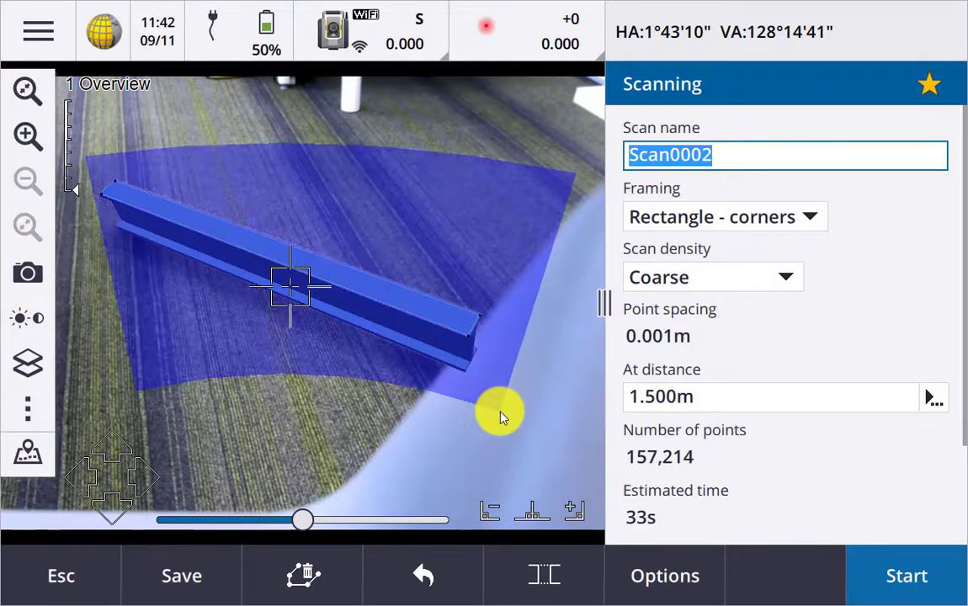
left_click(901, 581)
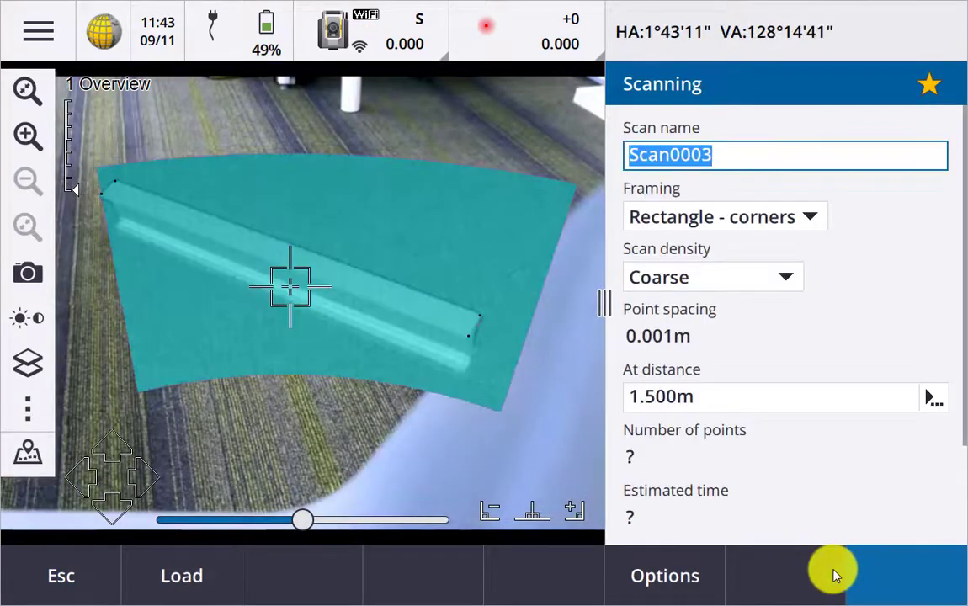
Show the scanned point cloud in the 3D map looking end-on along the beam, and leave the scanning form
left_click(27, 453)
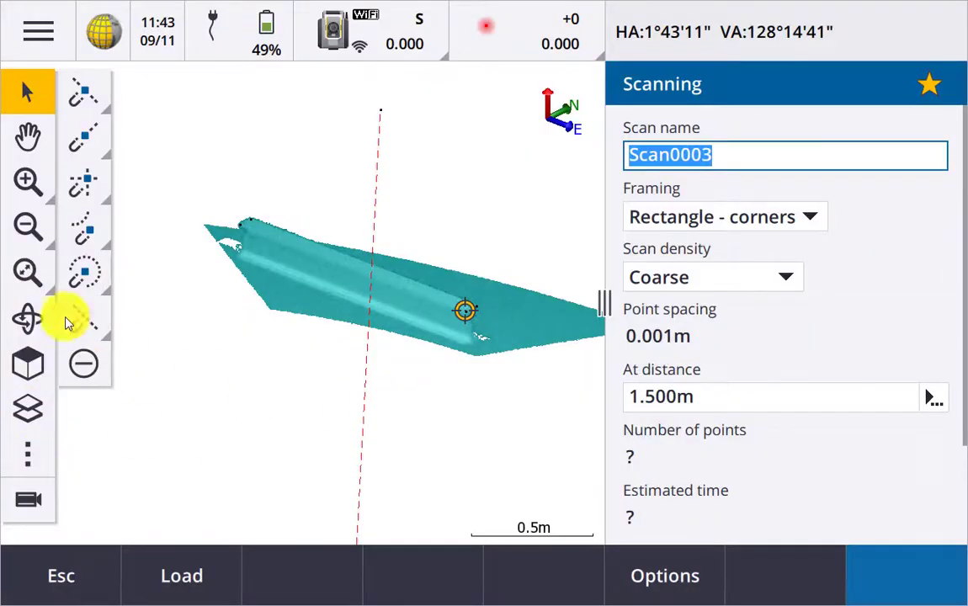
left_click(28, 320)
mouse_move(415, 338)
left_mouse_down()
mouse_move(469, 341)
mouse_move(439, 324)
mouse_move(442, 314)
left_mouse_up()
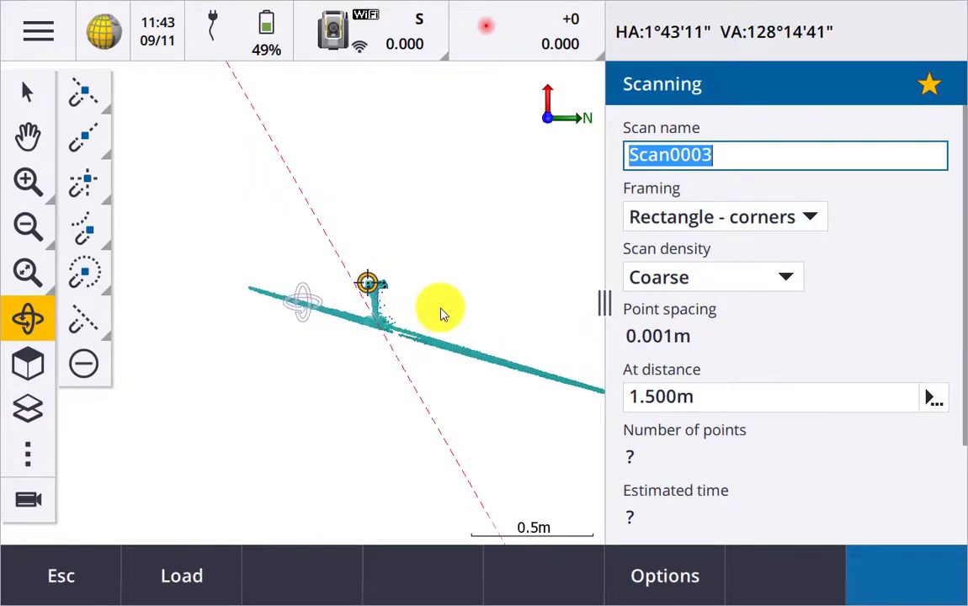
left_click(32, 180)
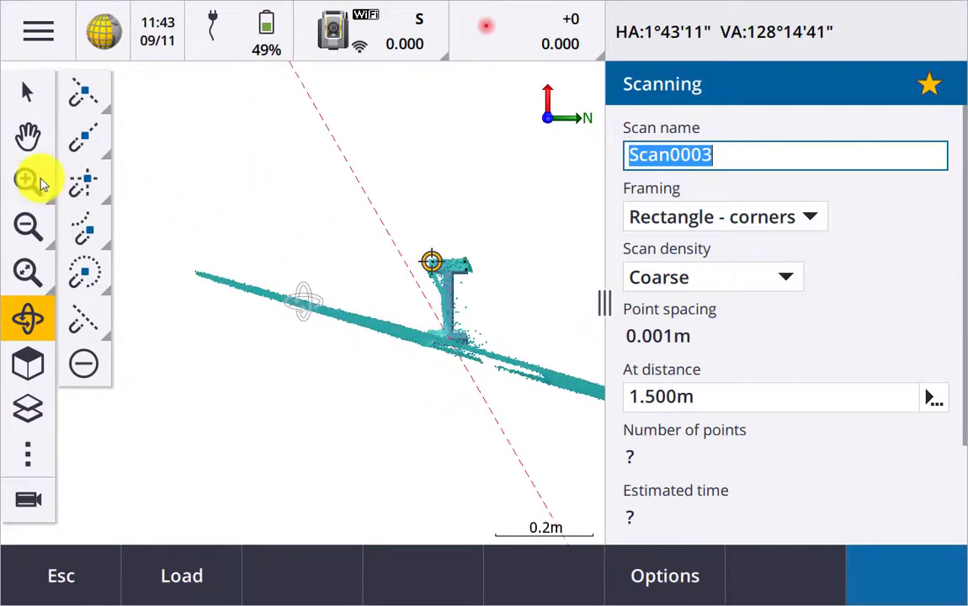
left_click(32, 180)
left_click(53, 581)
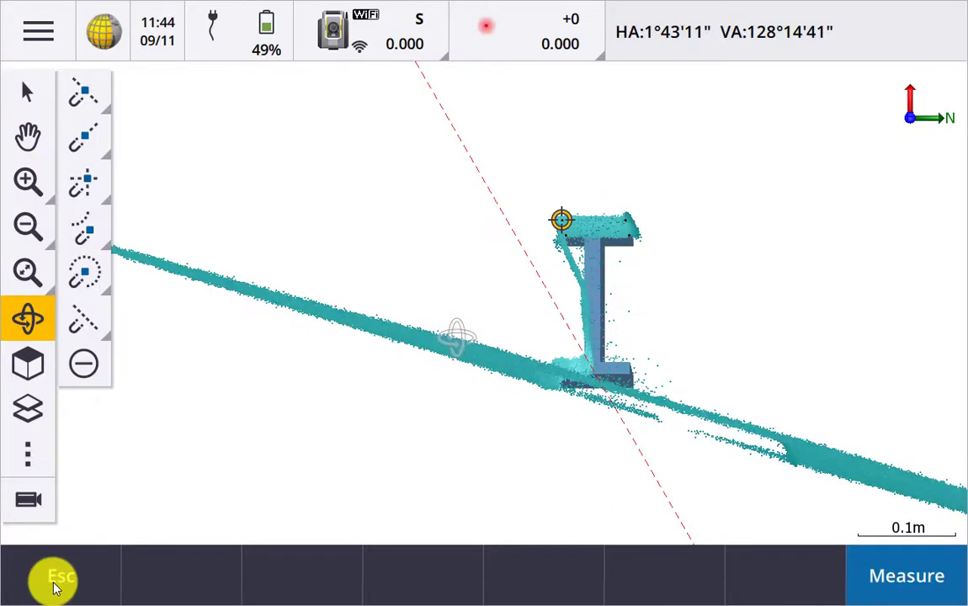
Select the scan points along the beam's top flange and create a region from them named Top
left_click(35, 122)
left_click_drag(541, 267, 487, 335)
left_click(27, 91)
left_click_drag(421, 232, 566, 291)
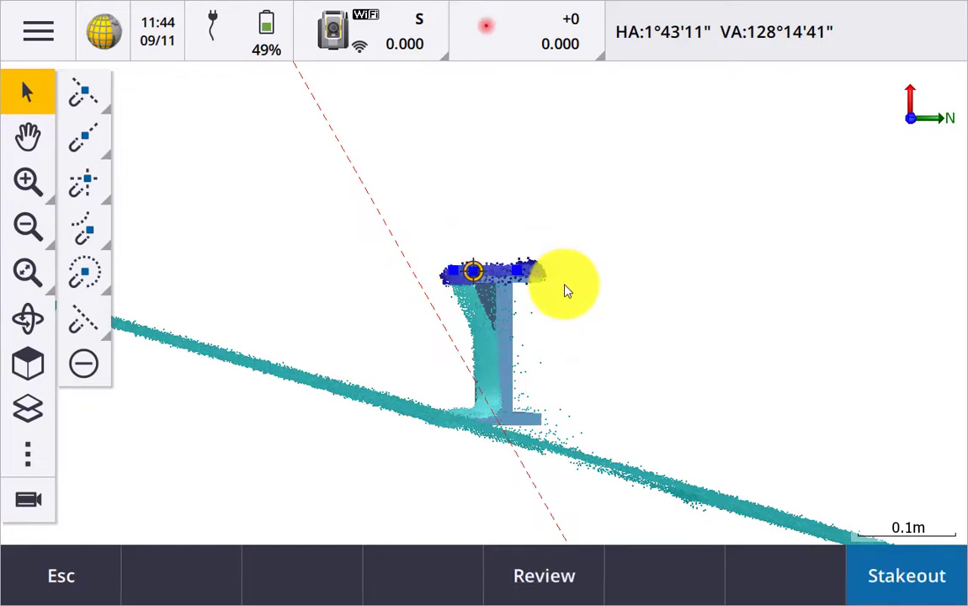
right_click(618, 315)
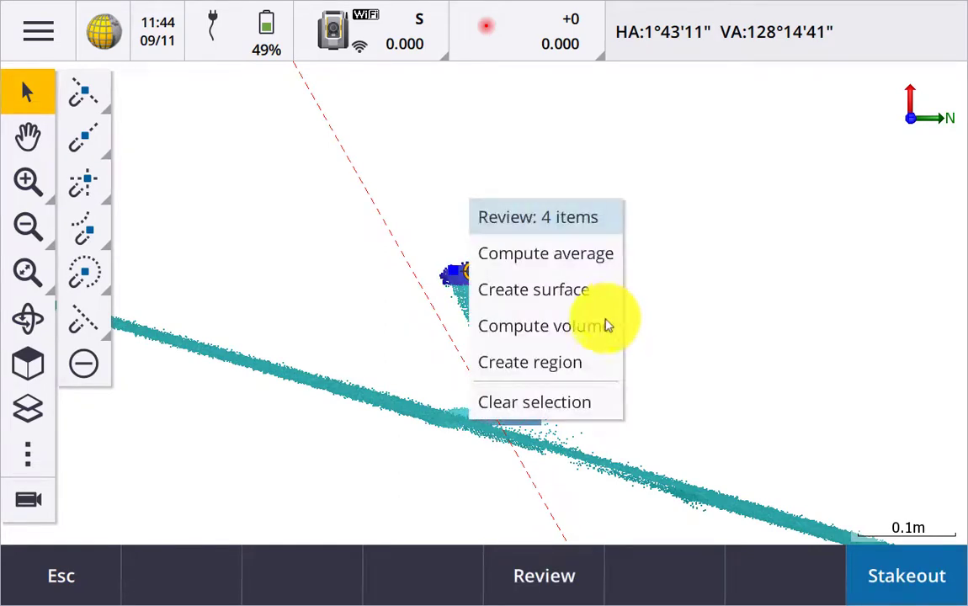
left_click(562, 363)
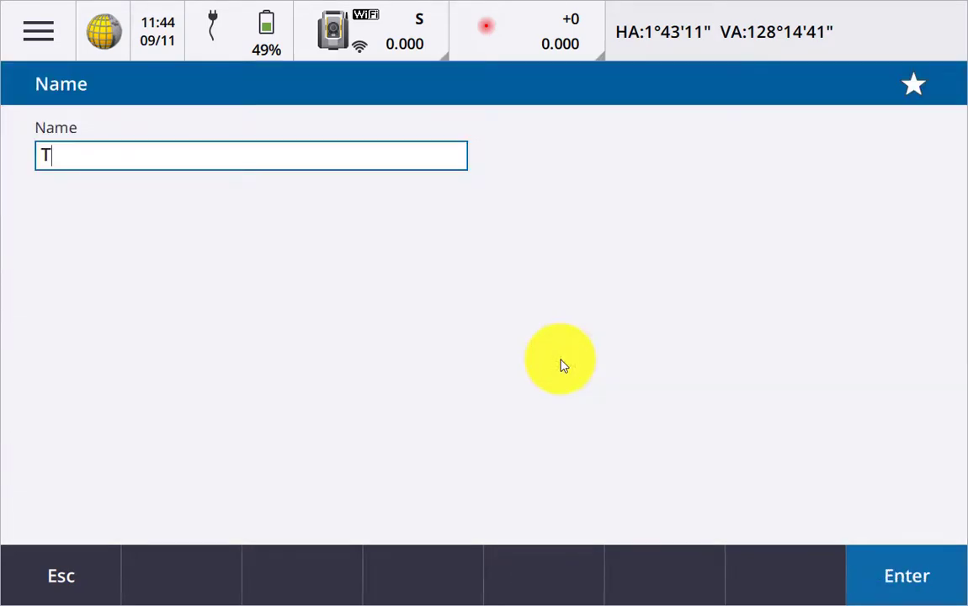
key("Return")
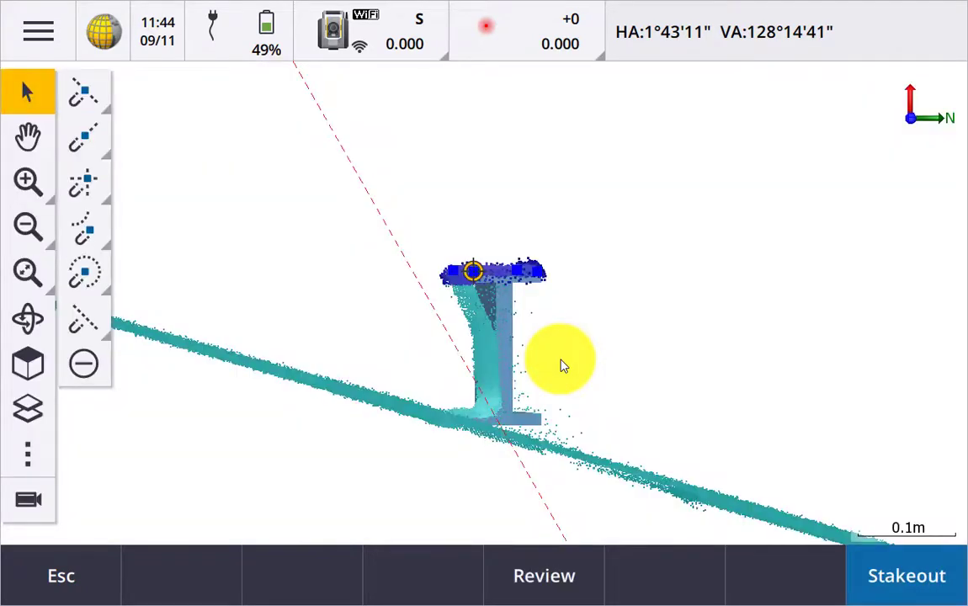
Show only the Top region in the map by making it visible and hiding the full Scan0002 point cloud
left_click(26, 407)
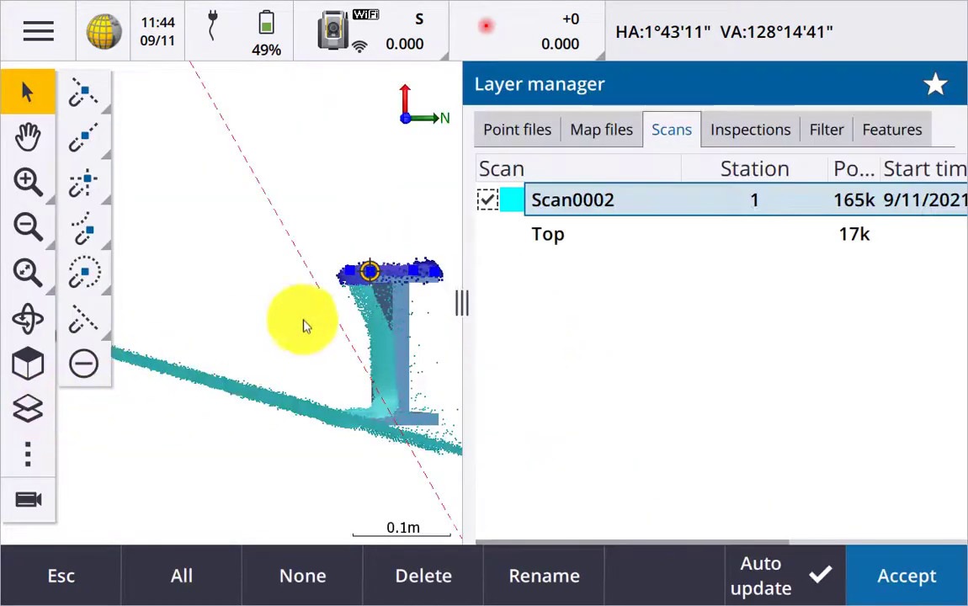
left_click(553, 238)
left_click(541, 195)
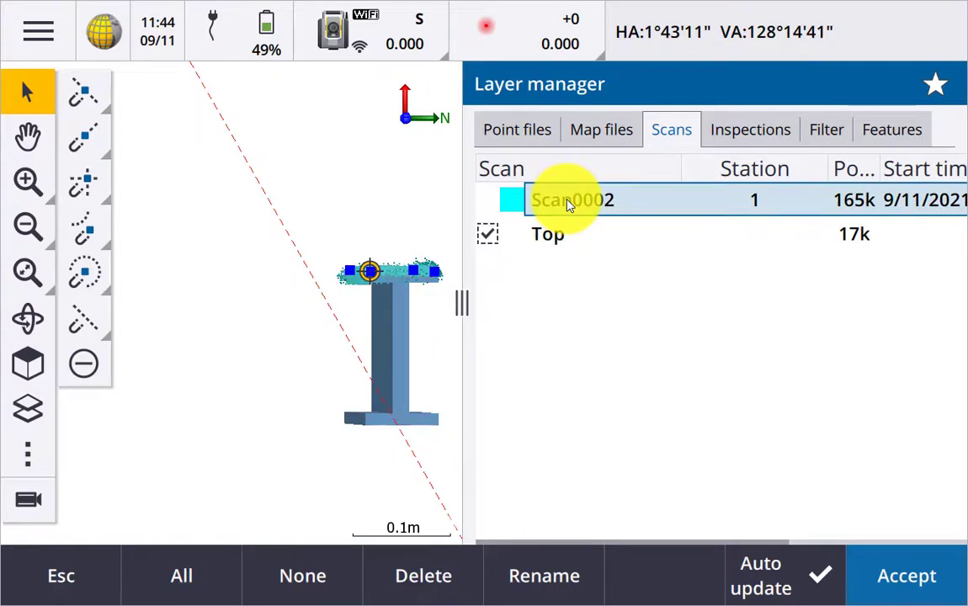
left_click(924, 581)
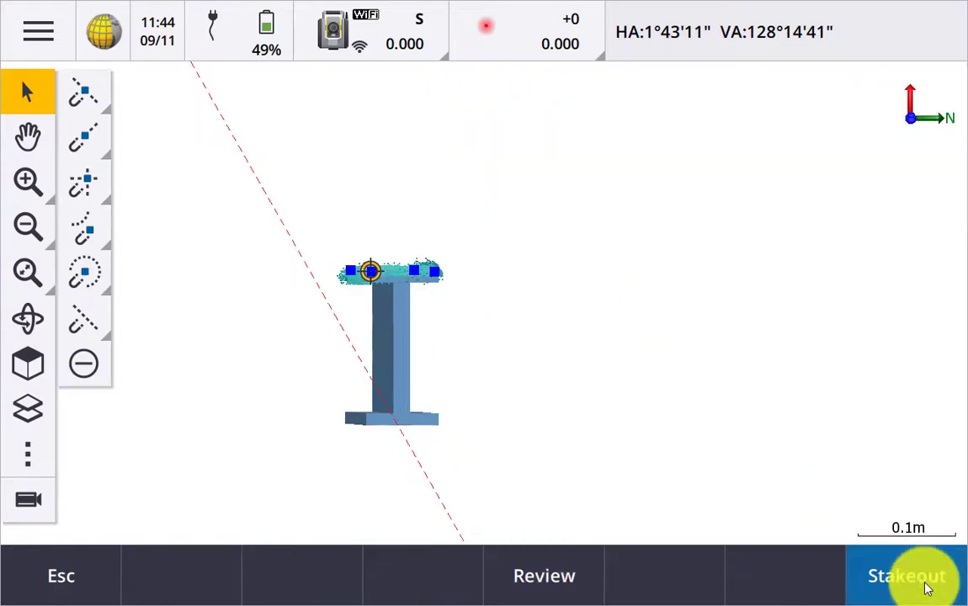
Hide the Top region to select the beam model's top flange face, and make the region visible again
left_click(28, 320)
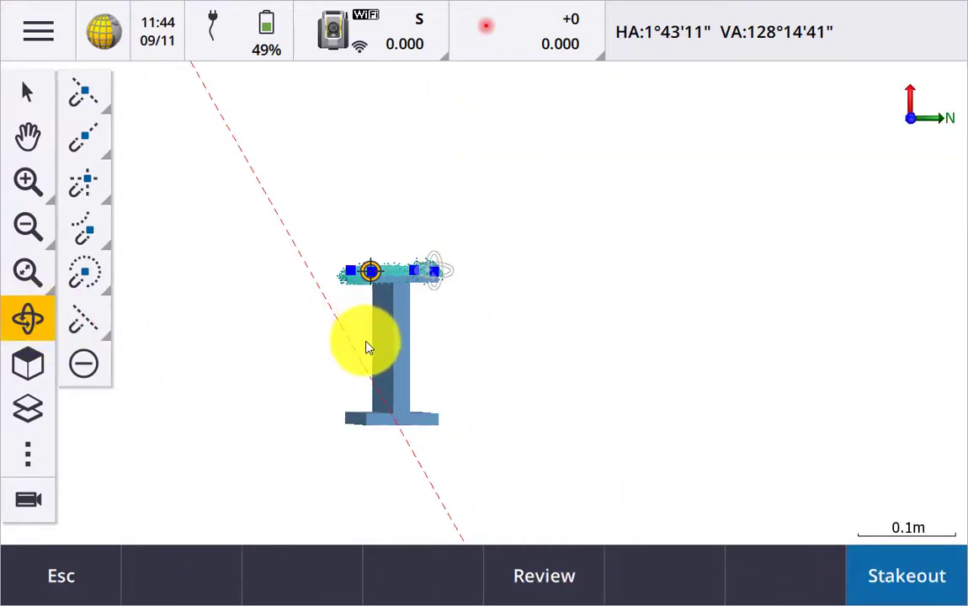
left_click_drag(367, 346, 381, 345)
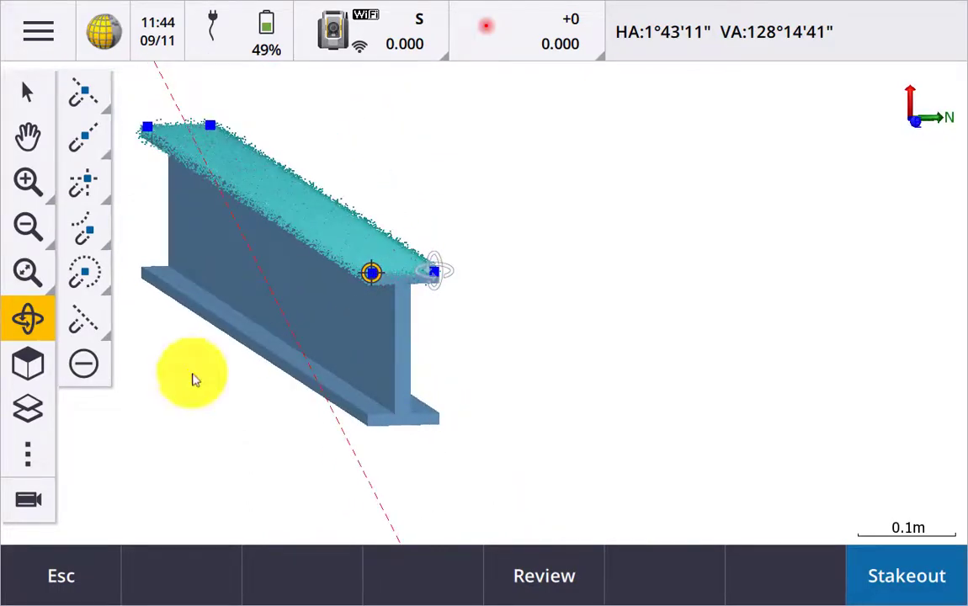
left_click(28, 408)
left_click(569, 240)
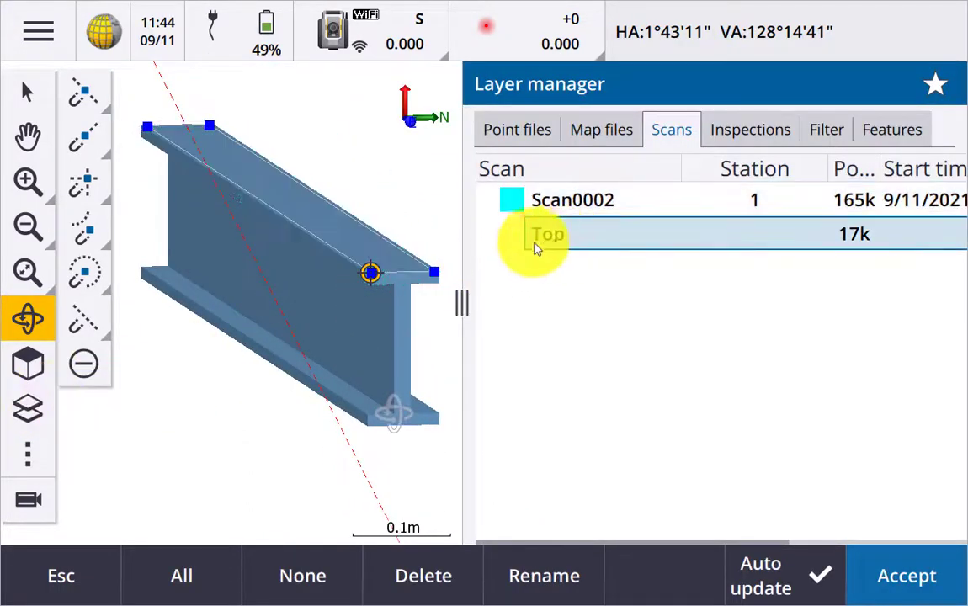
left_click(26, 89)
left_click(261, 193)
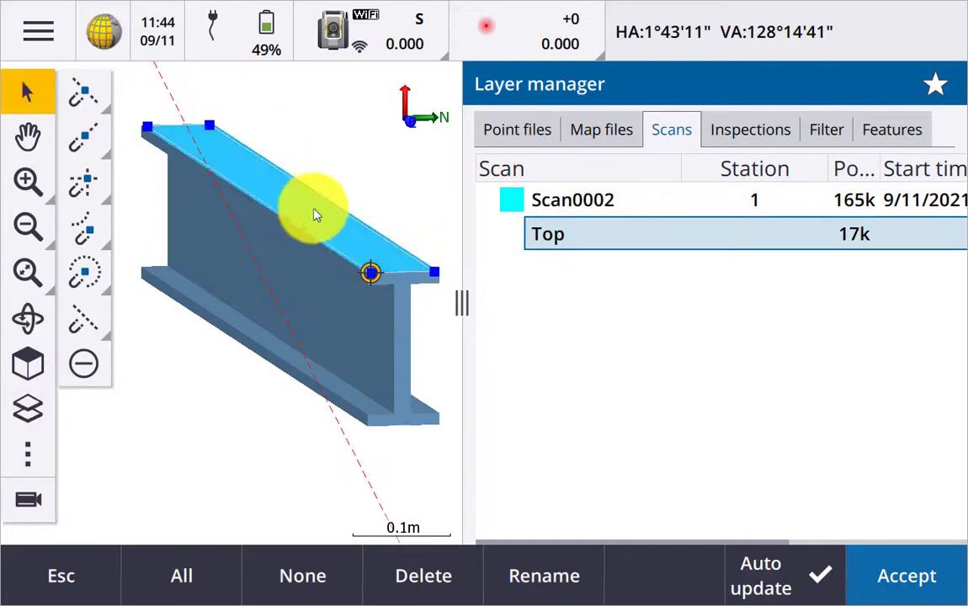
left_click(566, 240)
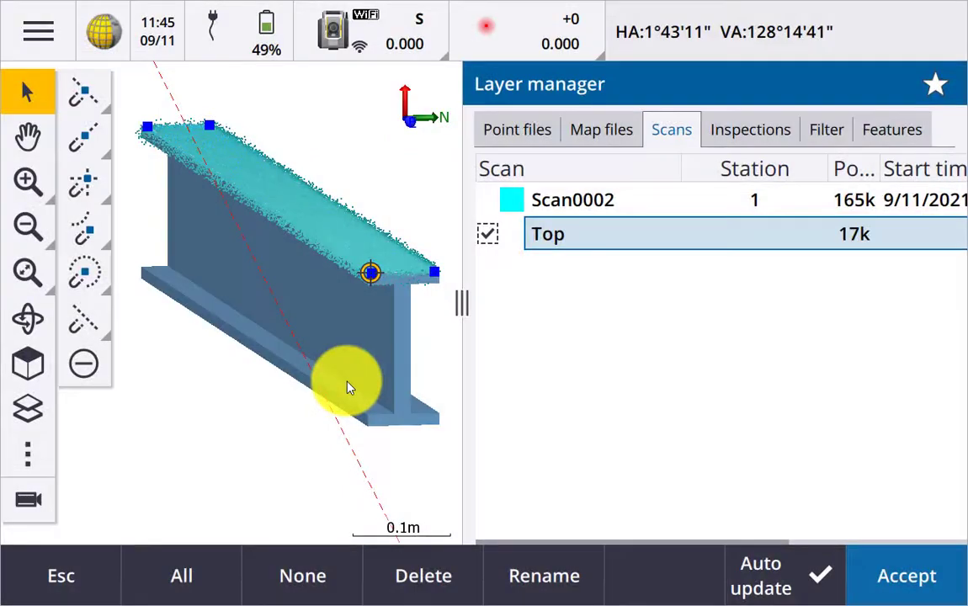
left_click(54, 573)
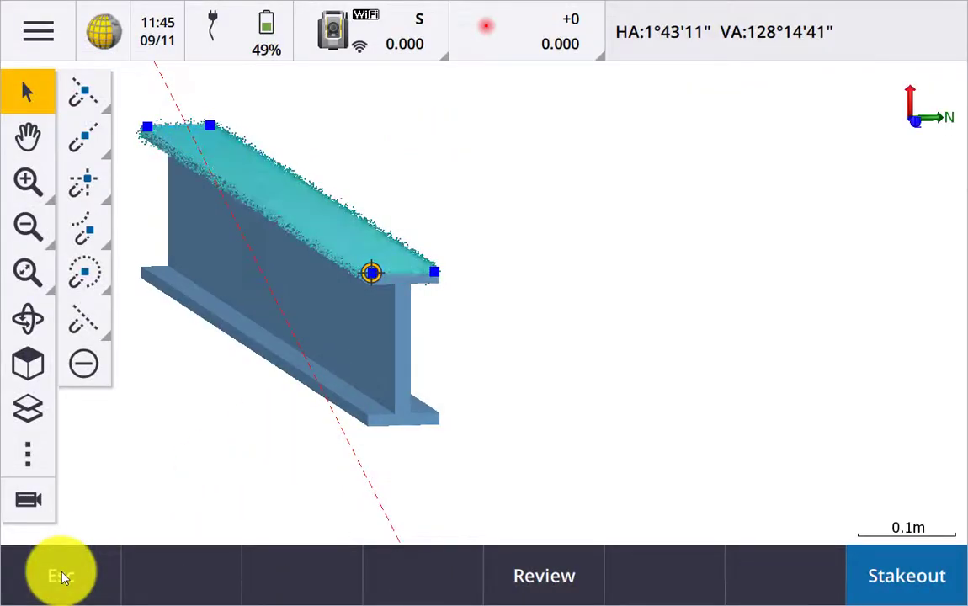
Calculate a scan-to-surface inspection named UB150 top, comparing the Top region with the UB150-5.ifc flange face on the Rainbow color scale
left_click(42, 34)
left_click(622, 461)
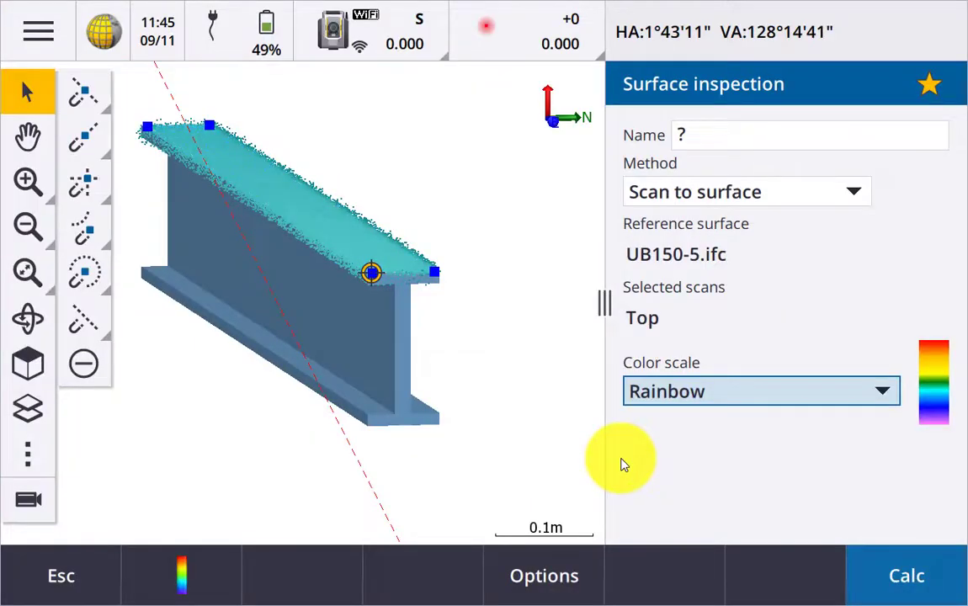
left_click(735, 137)
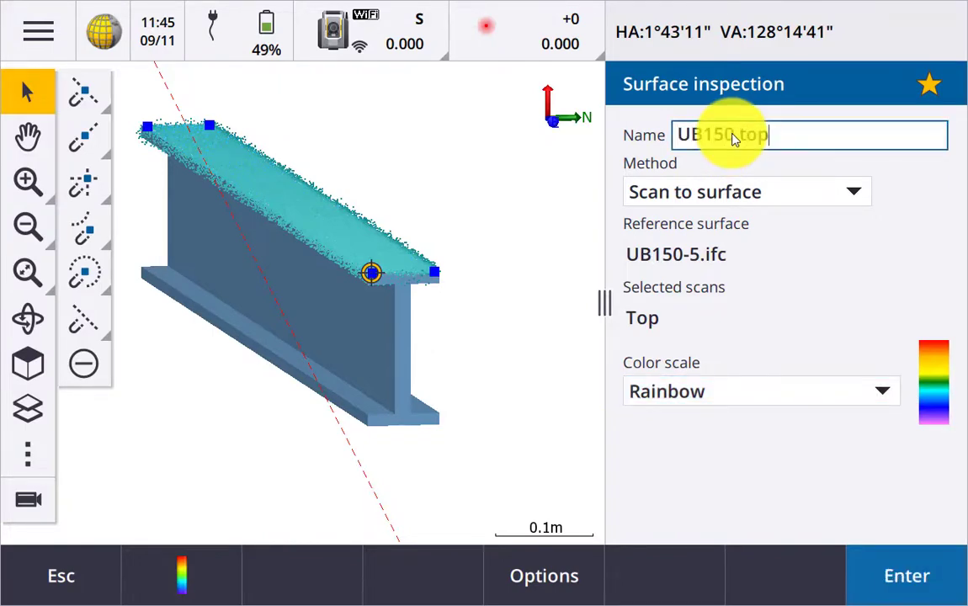
type("UB150 top")
left_click(917, 580)
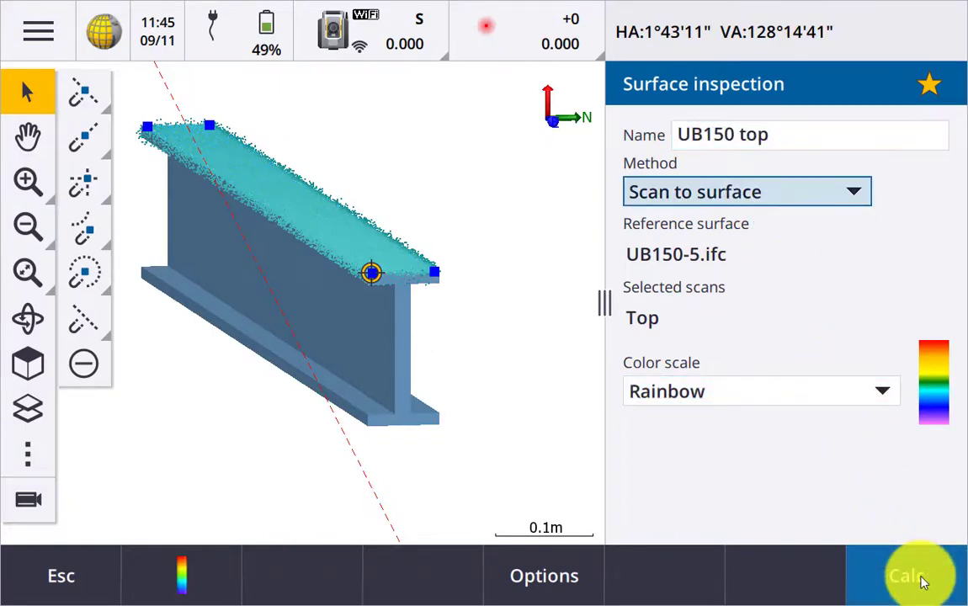
left_click(924, 583)
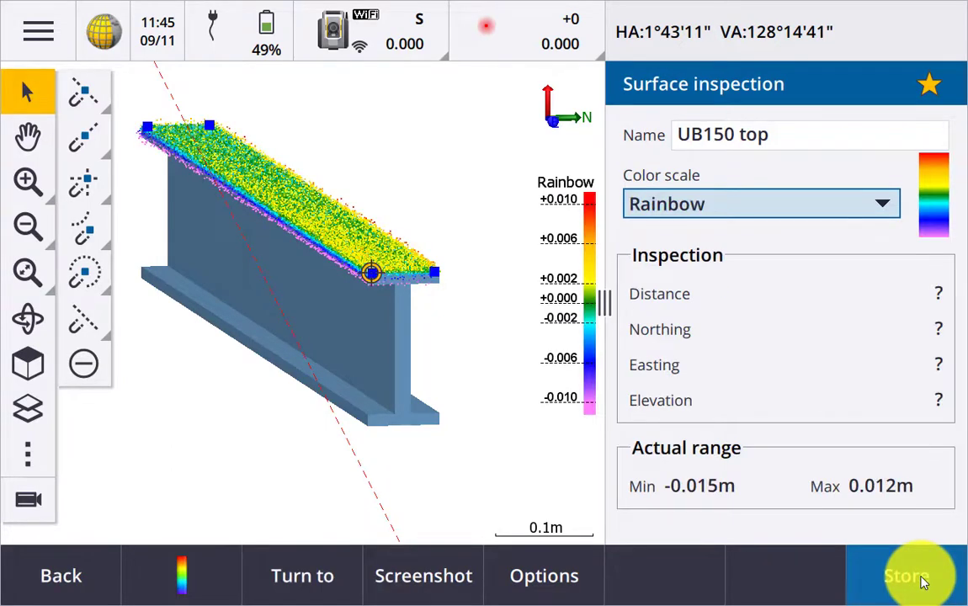
Show the inspection map in plan view and pick scan points spaced along the flange to check their distances from the model surface
left_click(27, 362)
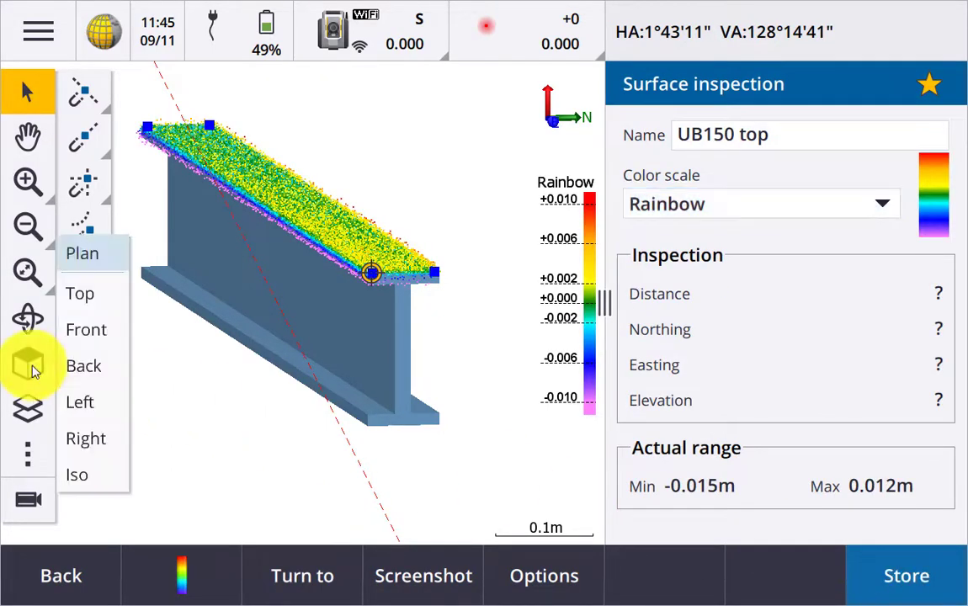
left_click(84, 254)
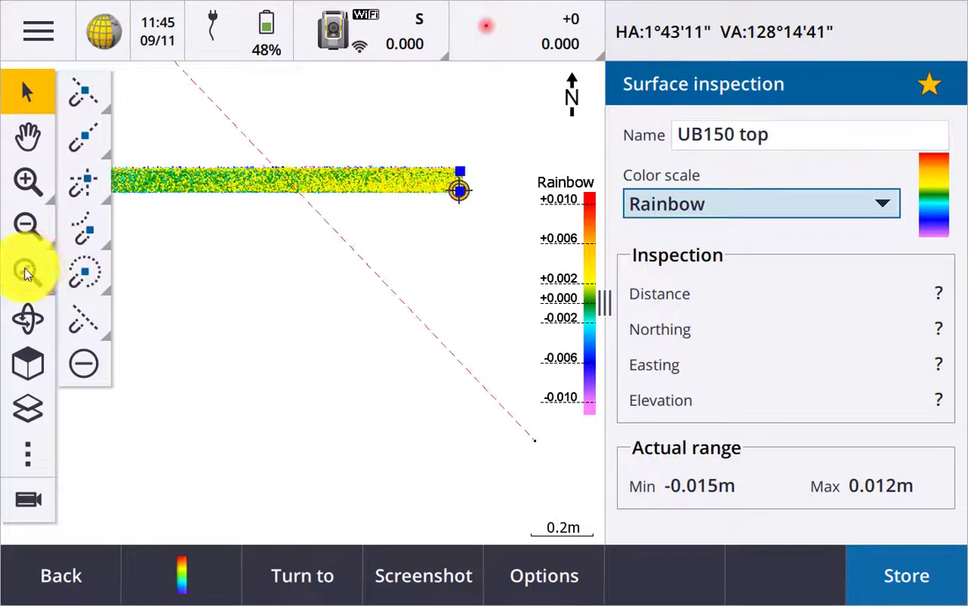
left_click(30, 139)
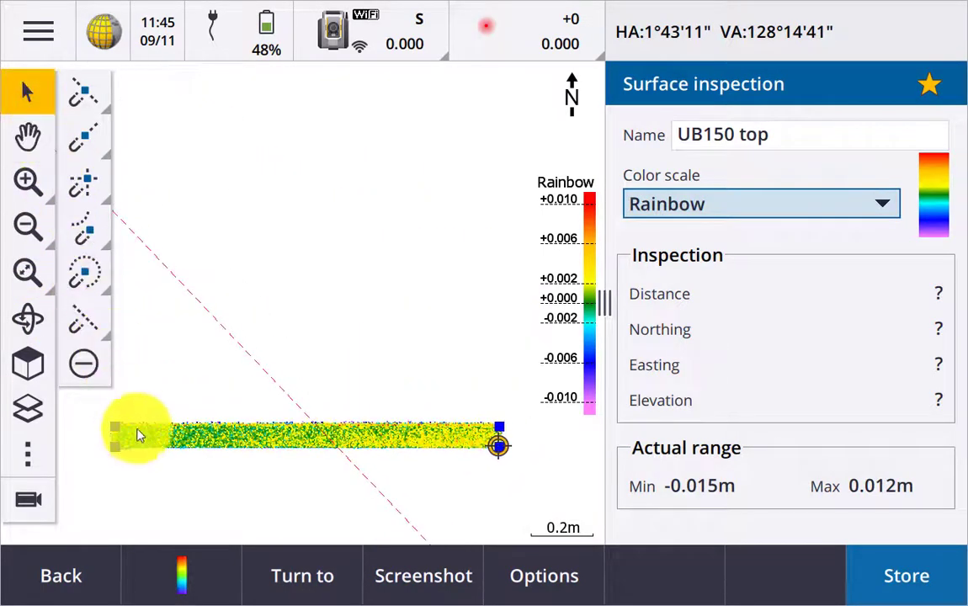
left_click(138, 435)
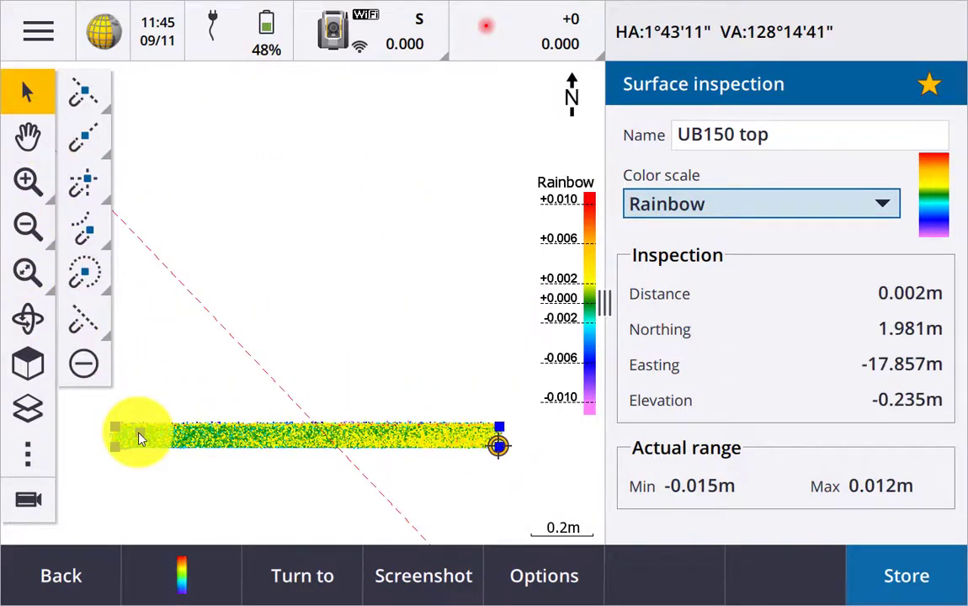
left_click(206, 434)
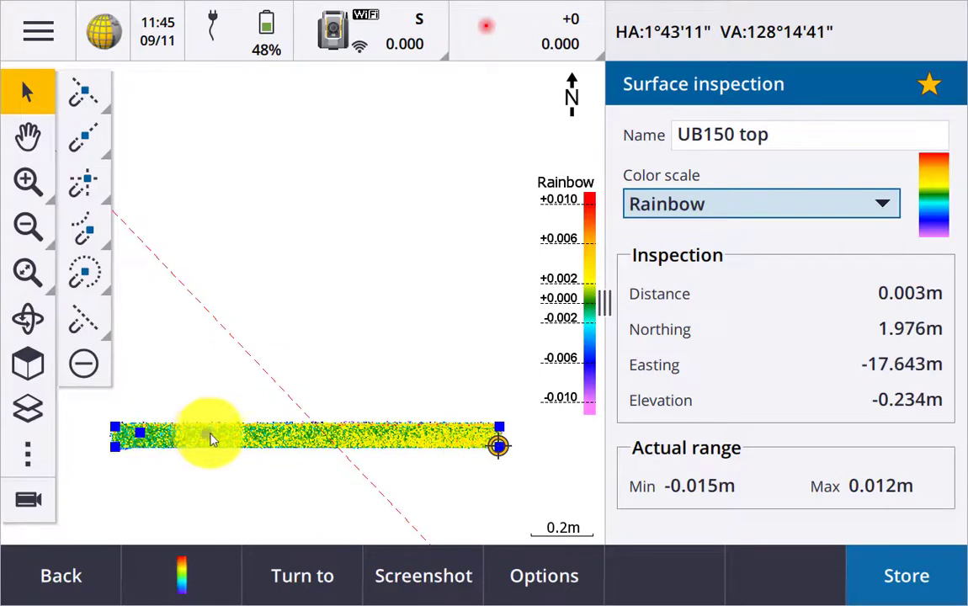
left_click(275, 439)
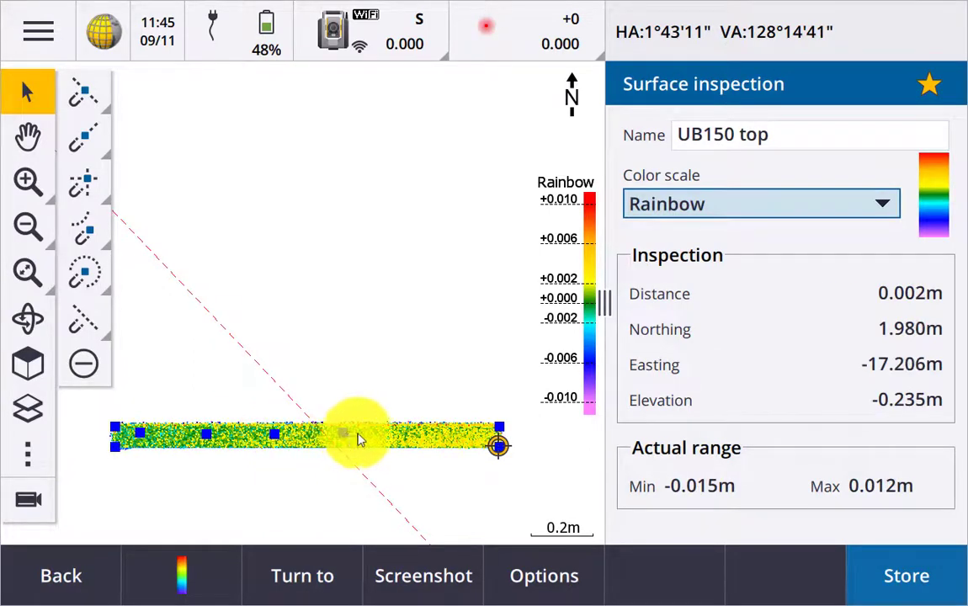
left_click(419, 436)
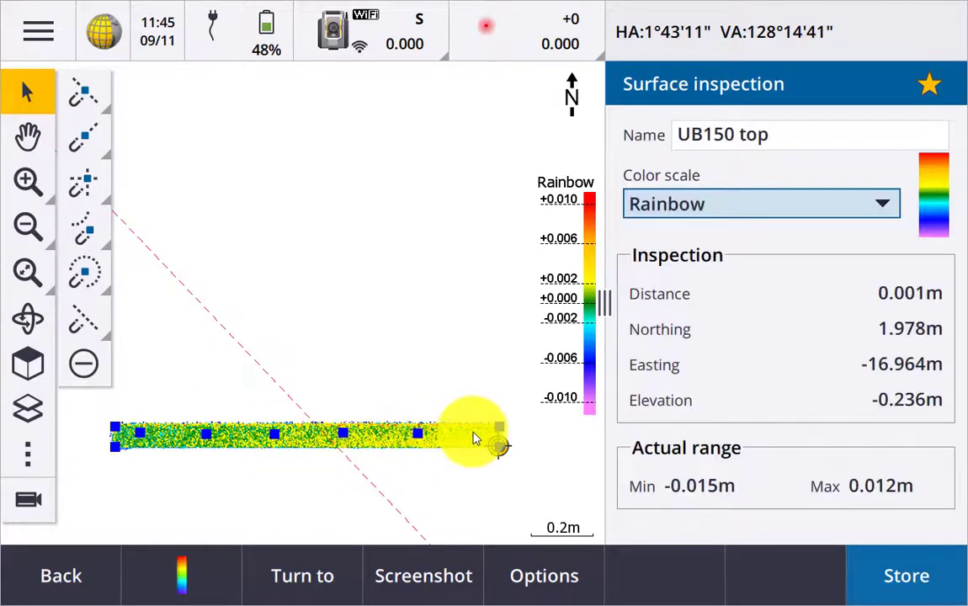